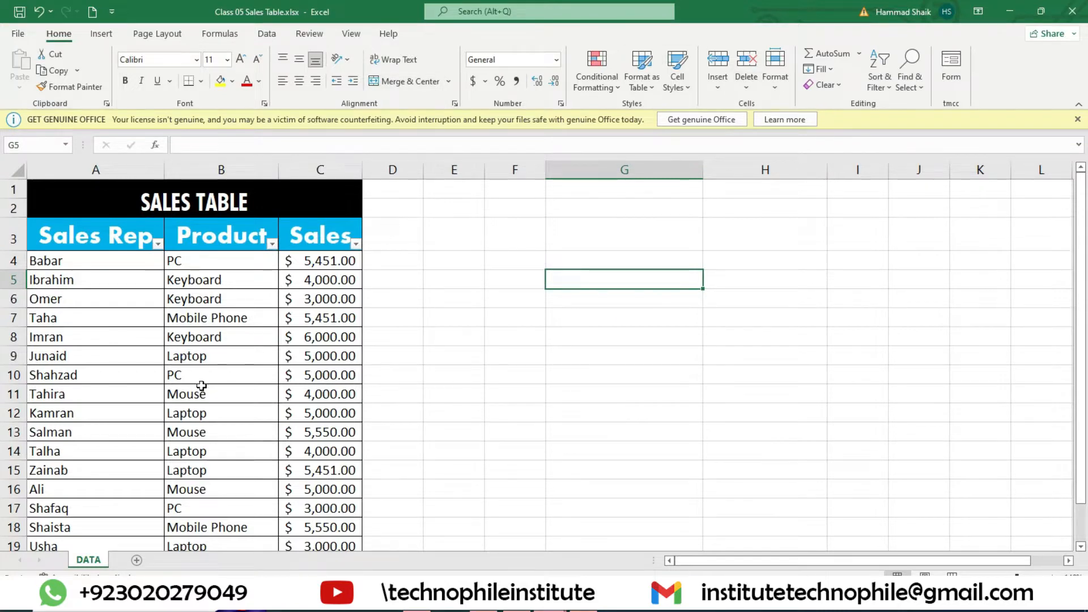
Show the class 05 lookup.xlsx workbook in a restored, taller window beside the sales table.
{"action": "mouse_move", "coordinate": [541, 604]}
{"action": "left_click", "coordinate": [595, 541]}
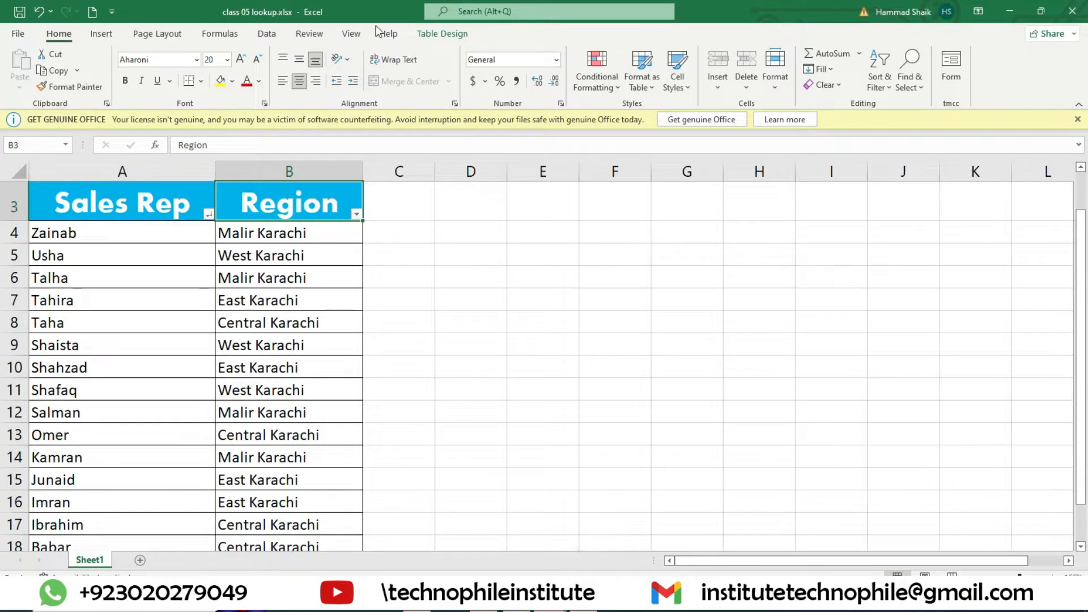
{"action": "double_click", "coordinate": [390, 6]}
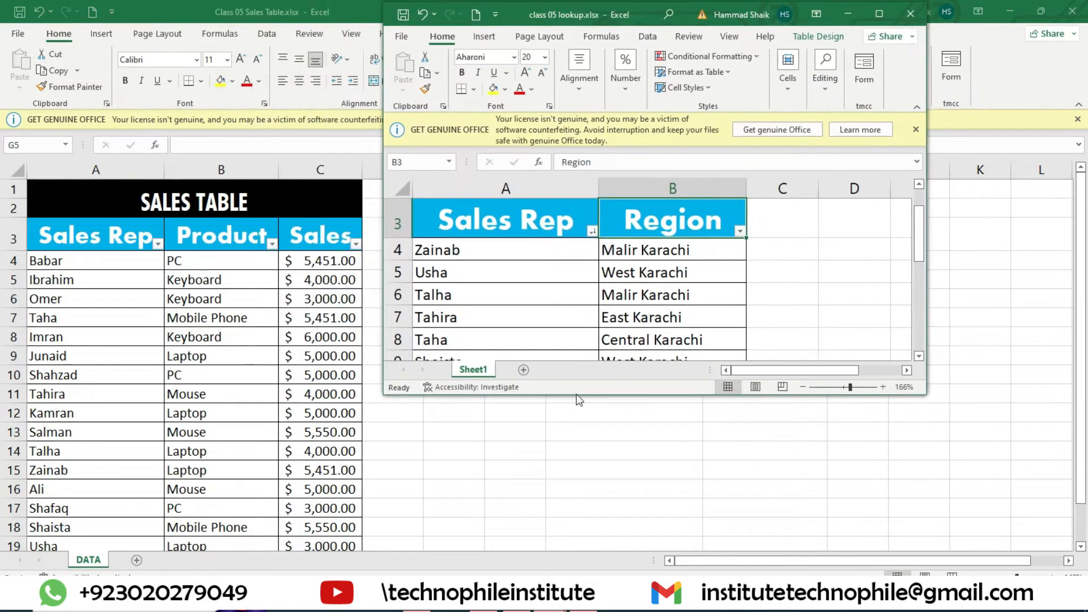
{"action": "left_click_drag", "start_coordinate": [586, 397], "coordinate": [584, 558]}
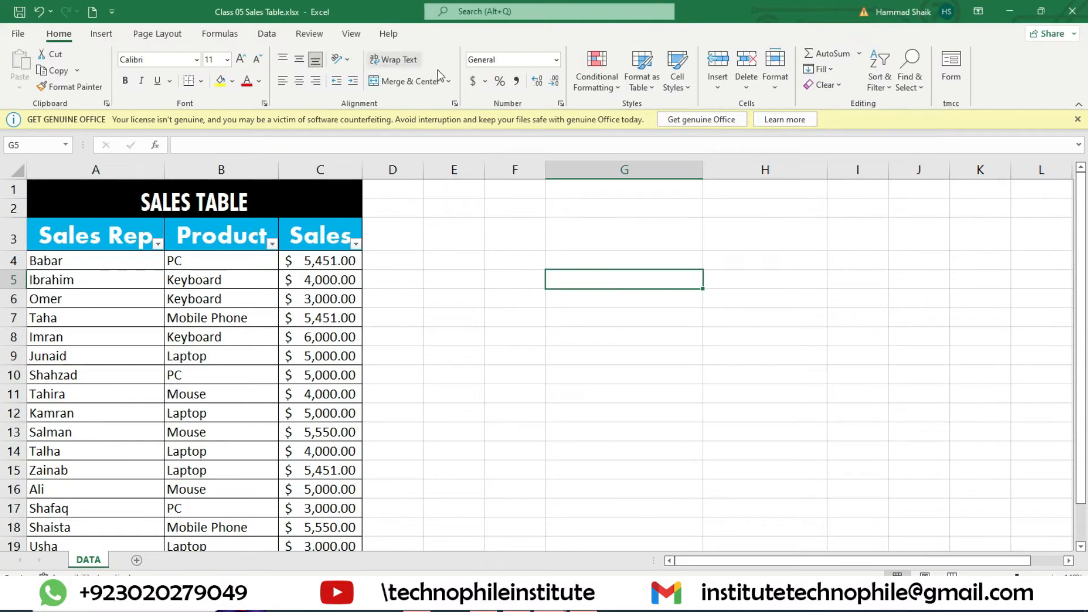
{"action": "left_click", "coordinate": [267, 33]}
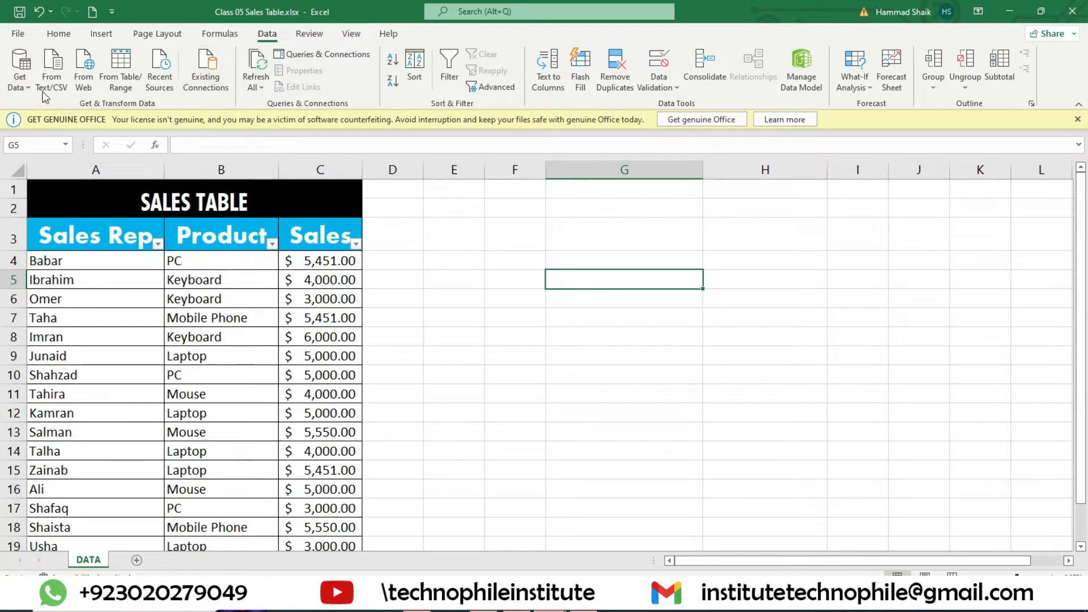
{"action": "left_click", "coordinate": [22, 83]}
{"action": "mouse_move", "coordinate": [44, 108]}
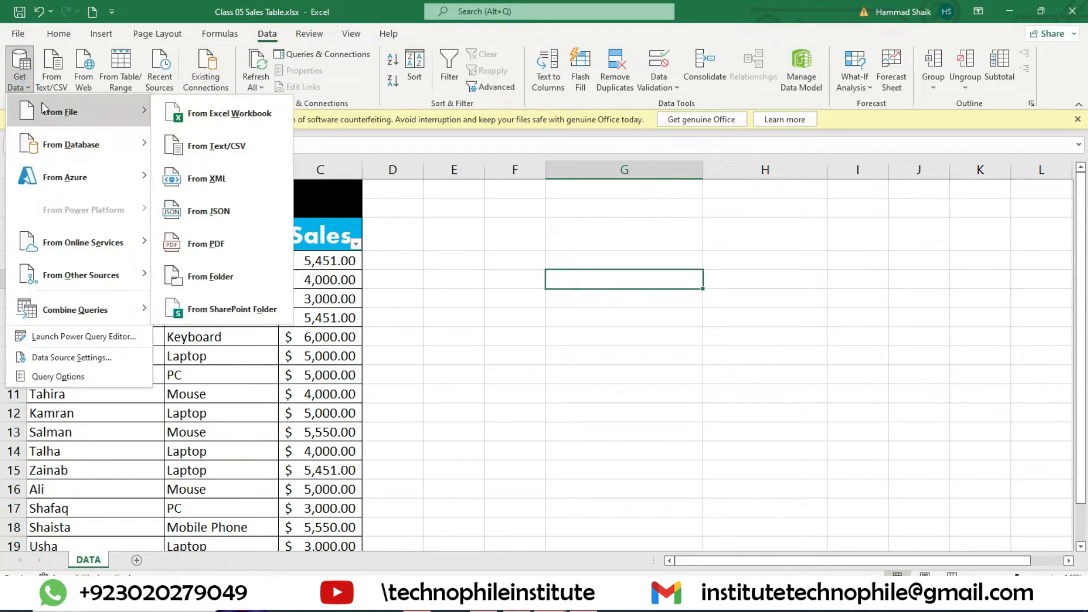
{"action": "left_click", "coordinate": [269, 113]}
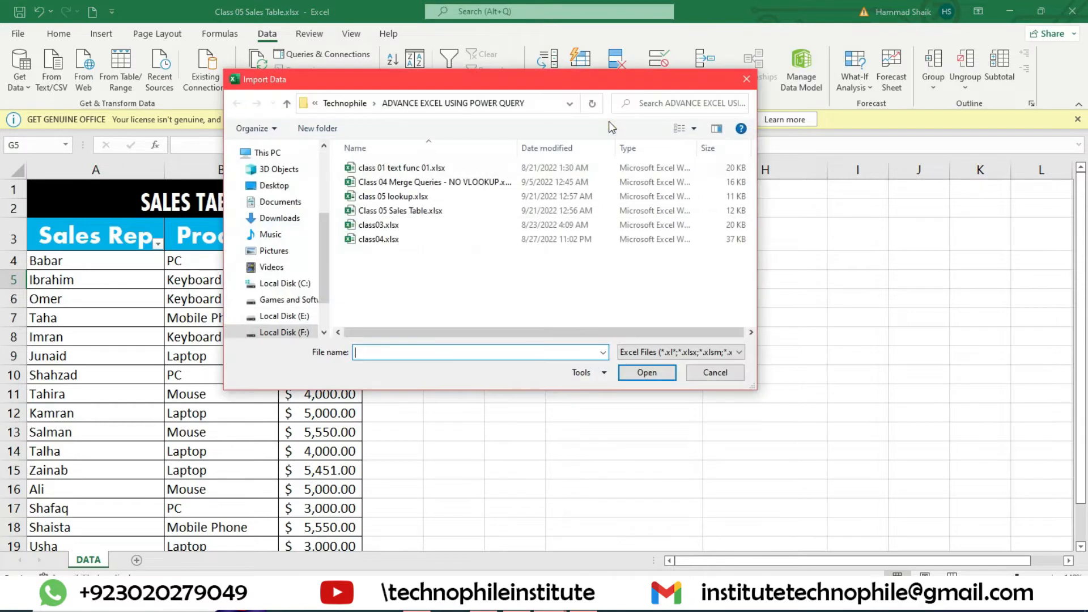
{"action": "left_click", "coordinate": [746, 80]}
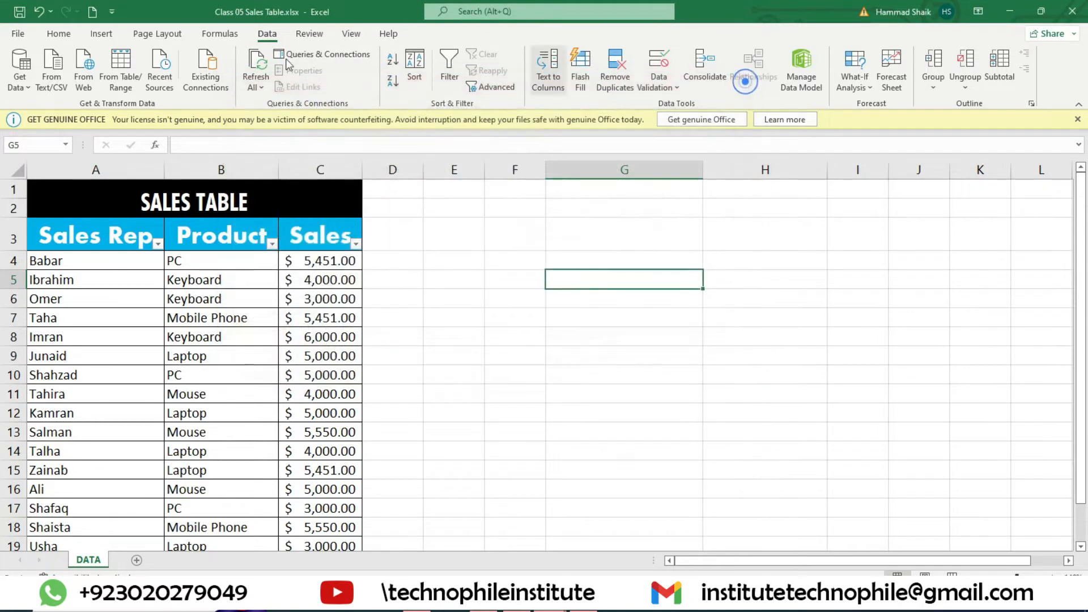
{"action": "left_click", "coordinate": [16, 34]}
{"action": "left_click", "coordinate": [19, 39]}
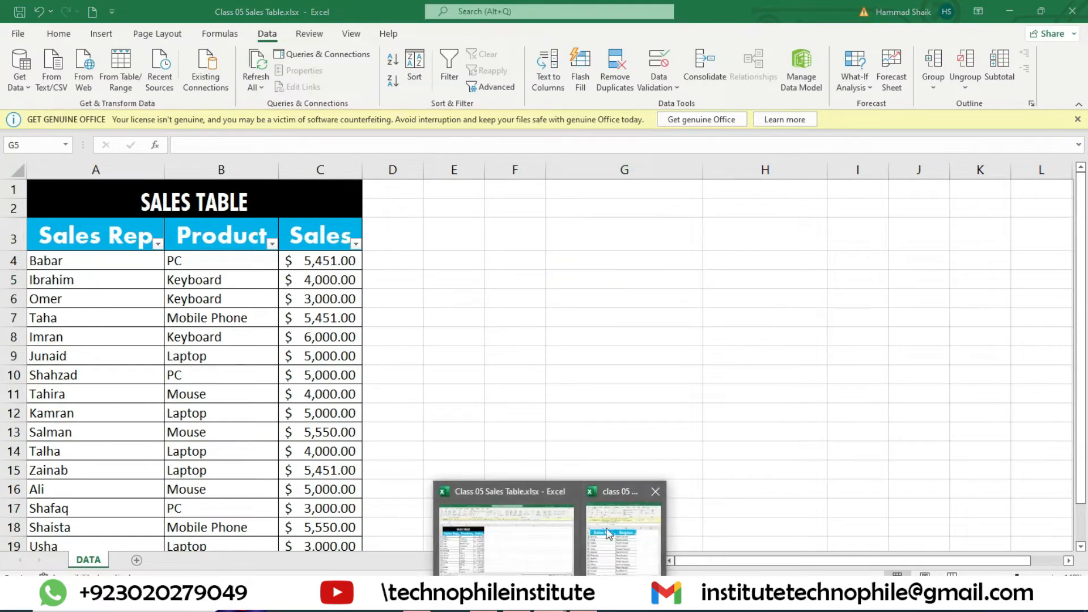
Return from the lookup workbook to the sales workbook and create a new blank workbook.
{"action": "left_click", "coordinate": [602, 522]}
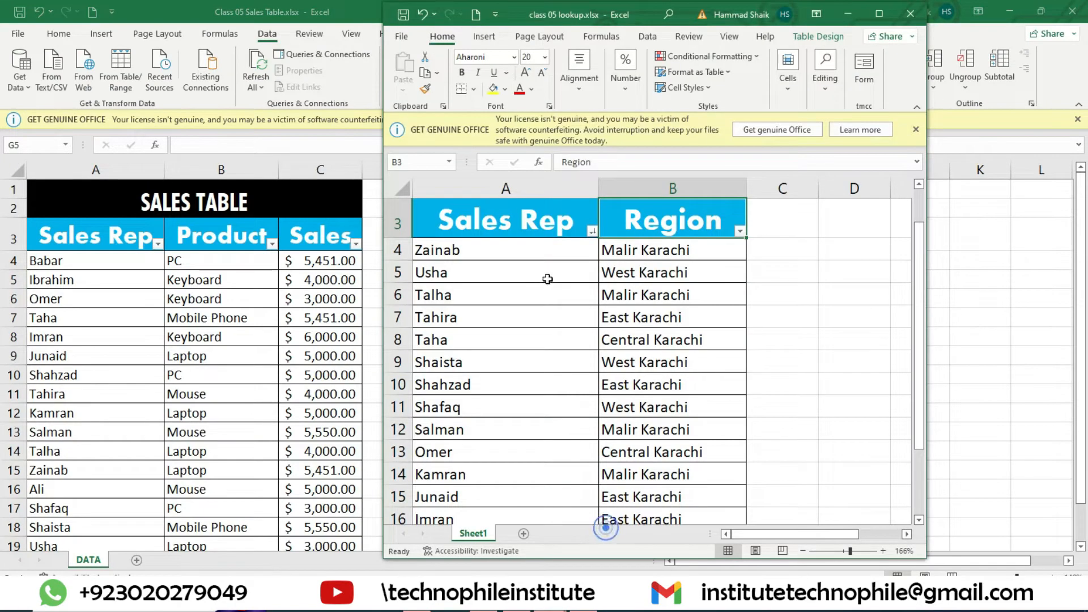
{"action": "left_click", "coordinate": [205, 7]}
{"action": "left_click", "coordinate": [13, 37]}
{"action": "left_click", "coordinate": [49, 98]}
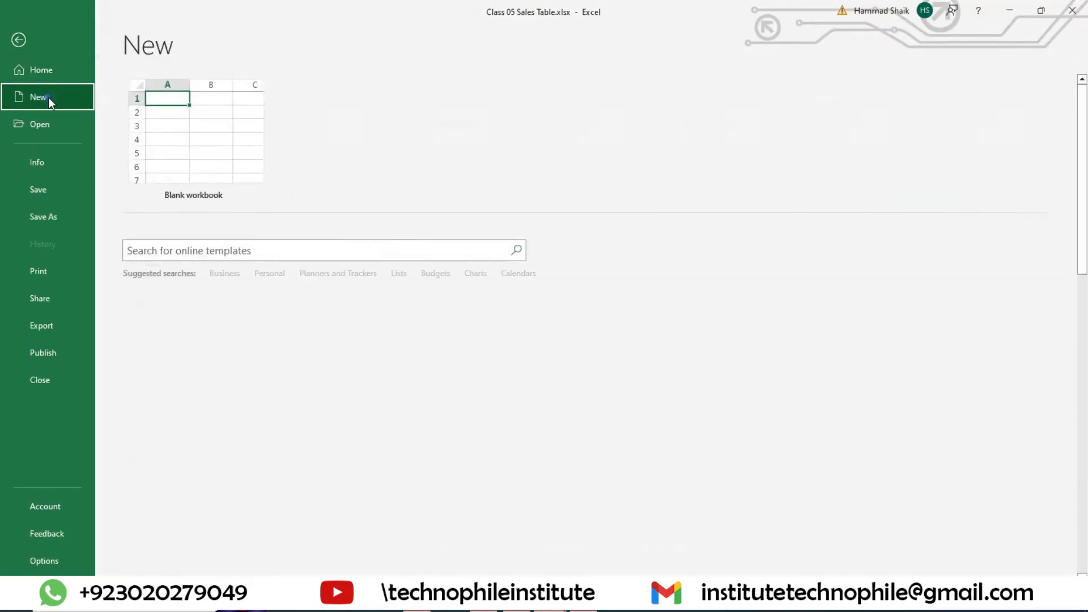
{"action": "left_click", "coordinate": [223, 158]}
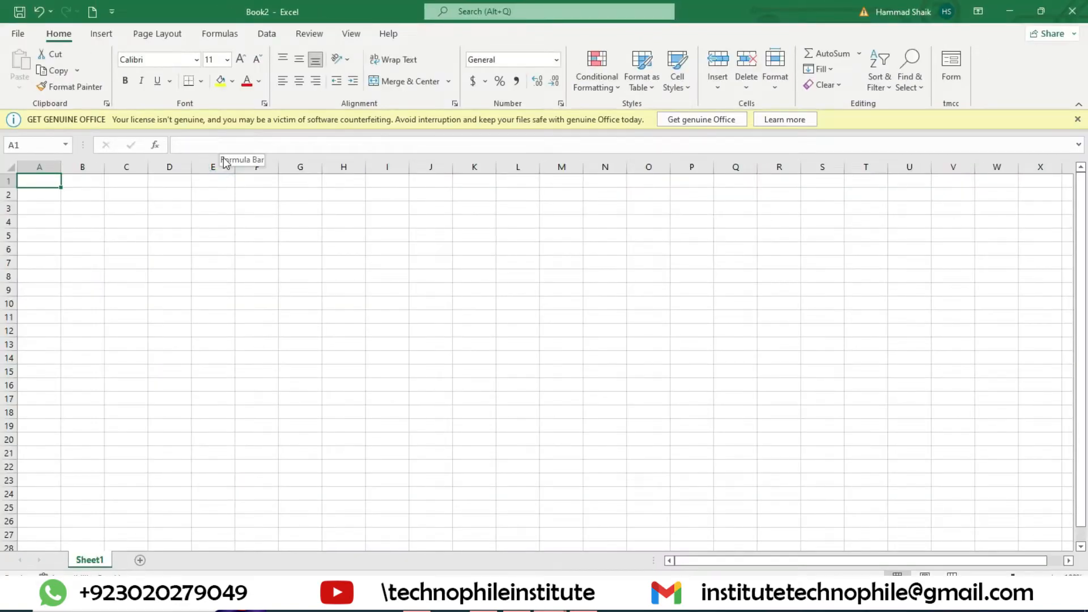
Get data from an Excel workbook, choosing Class 05 Sales Table.xlsx as the source file.
{"action": "left_click", "coordinate": [267, 33]}
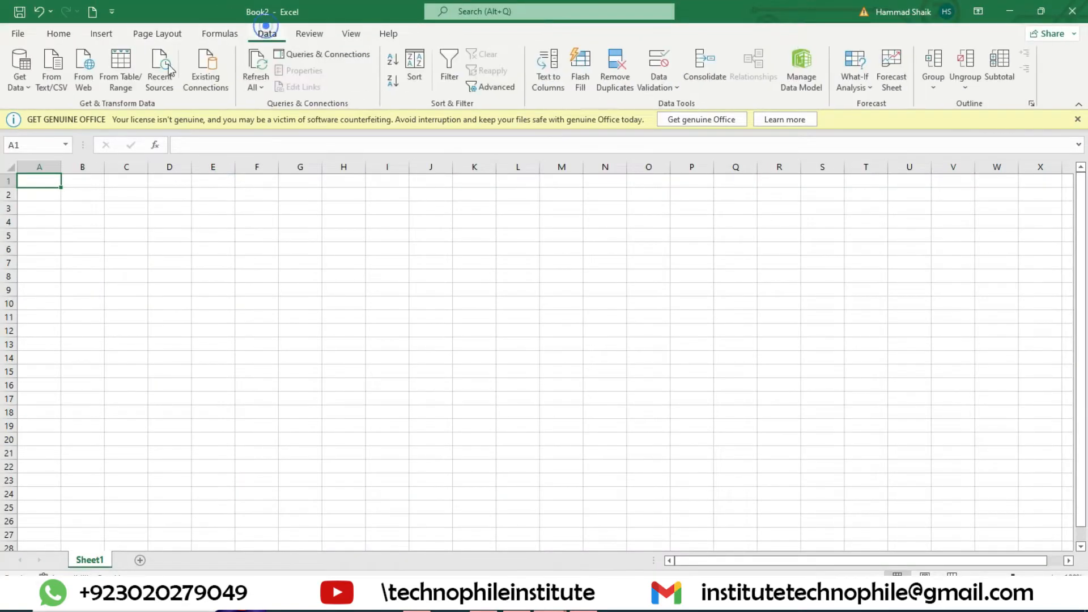
{"action": "left_click", "coordinate": [20, 80]}
{"action": "mouse_move", "coordinate": [38, 113]}
{"action": "left_click", "coordinate": [195, 112]}
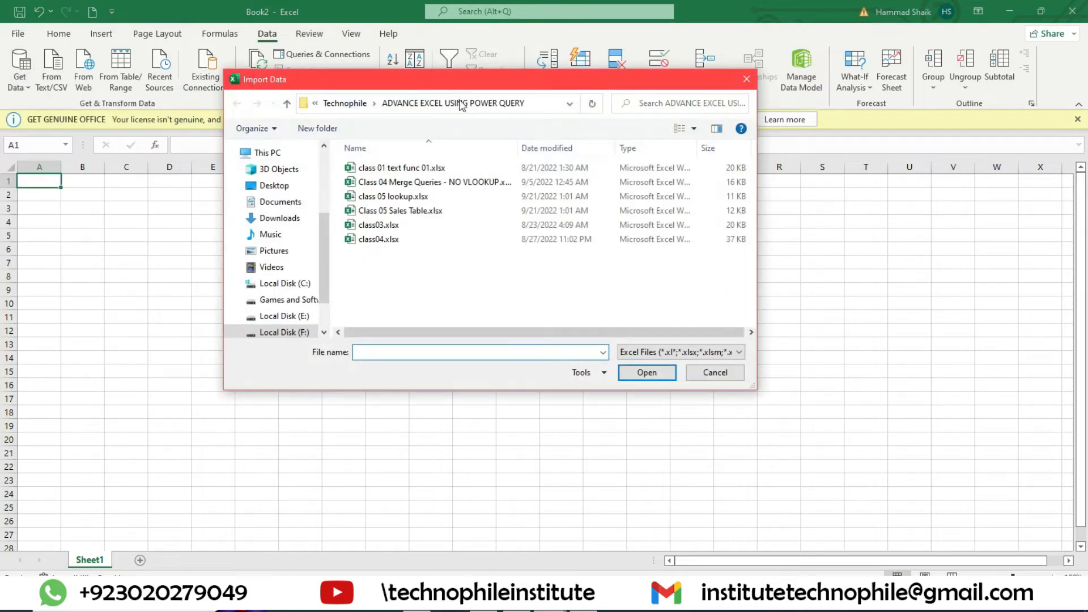
{"action": "left_click", "coordinate": [416, 211]}
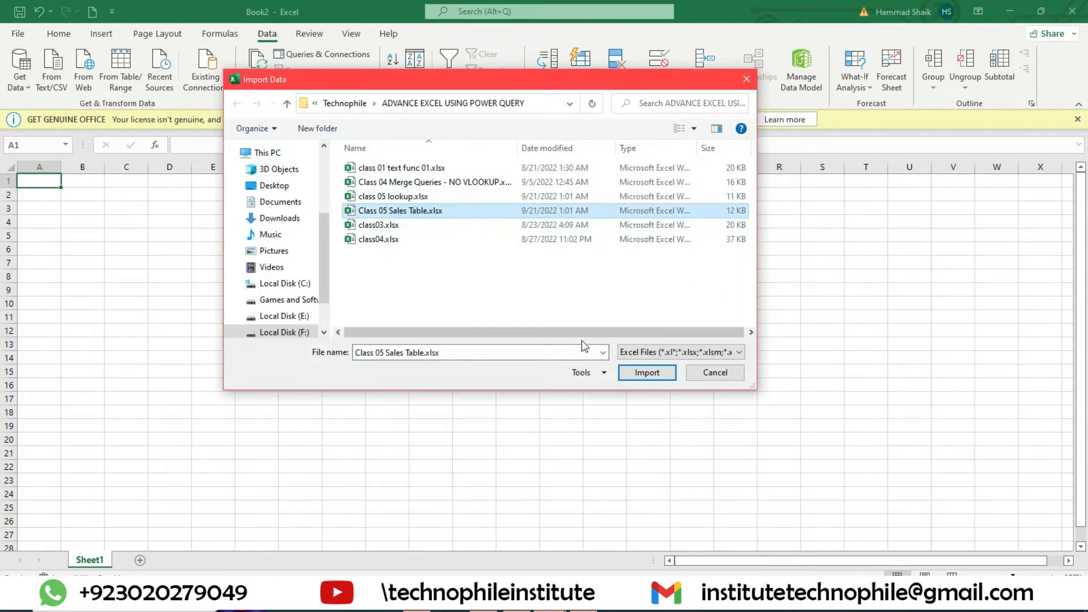
{"action": "left_click", "coordinate": [628, 371]}
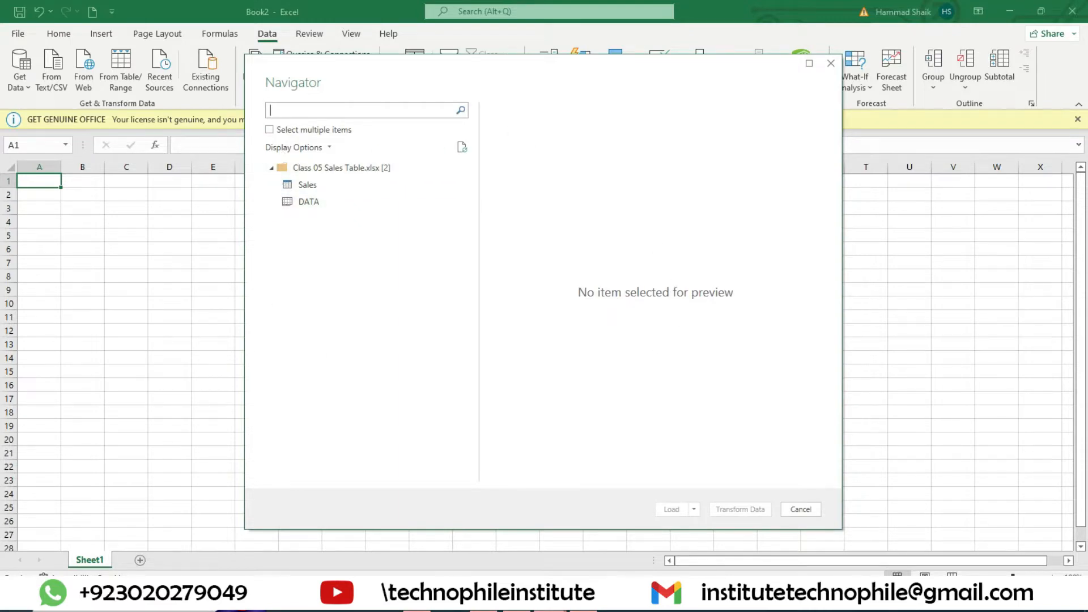
Launch the Windows Magnifier app and zoom the screen to 200%.
{"action": "left_click", "coordinate": [85, 610]}
{"action": "type", "text": "mangi"}
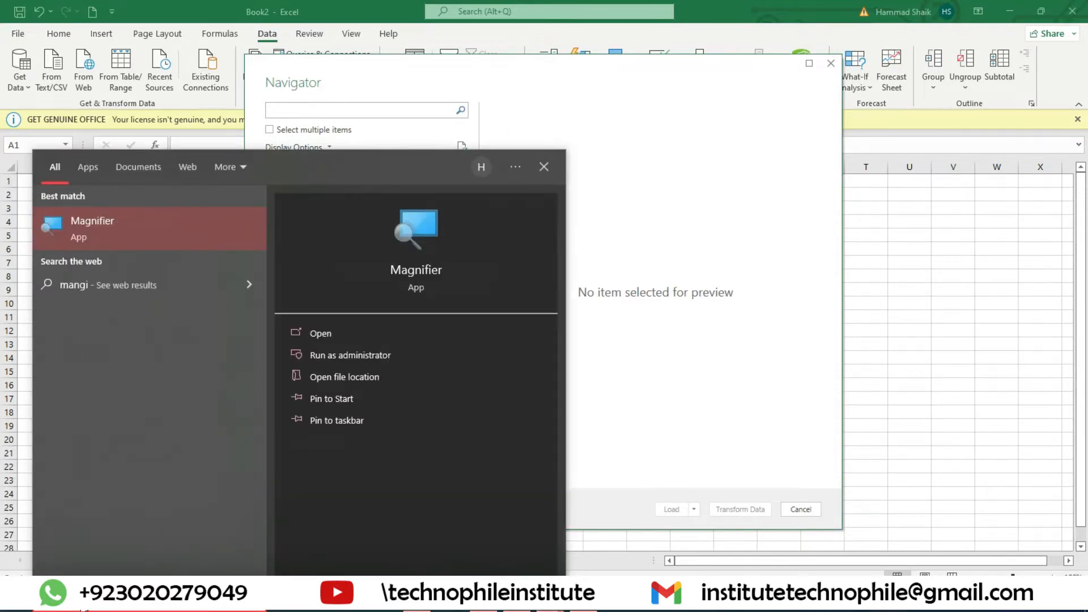
{"action": "key", "text": "Escape"}
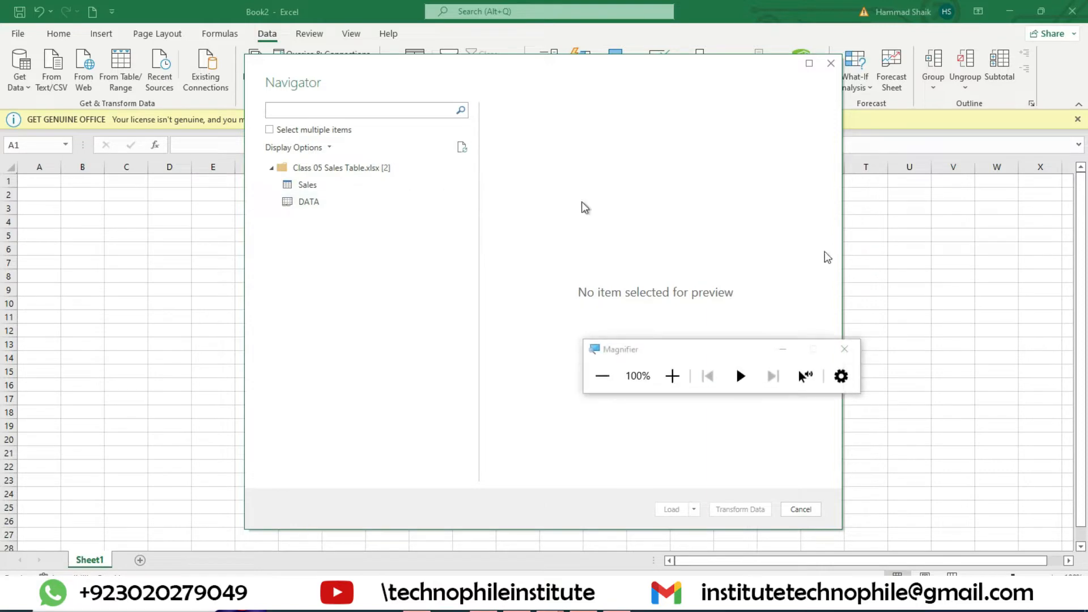
{"action": "left_click", "coordinate": [671, 376]}
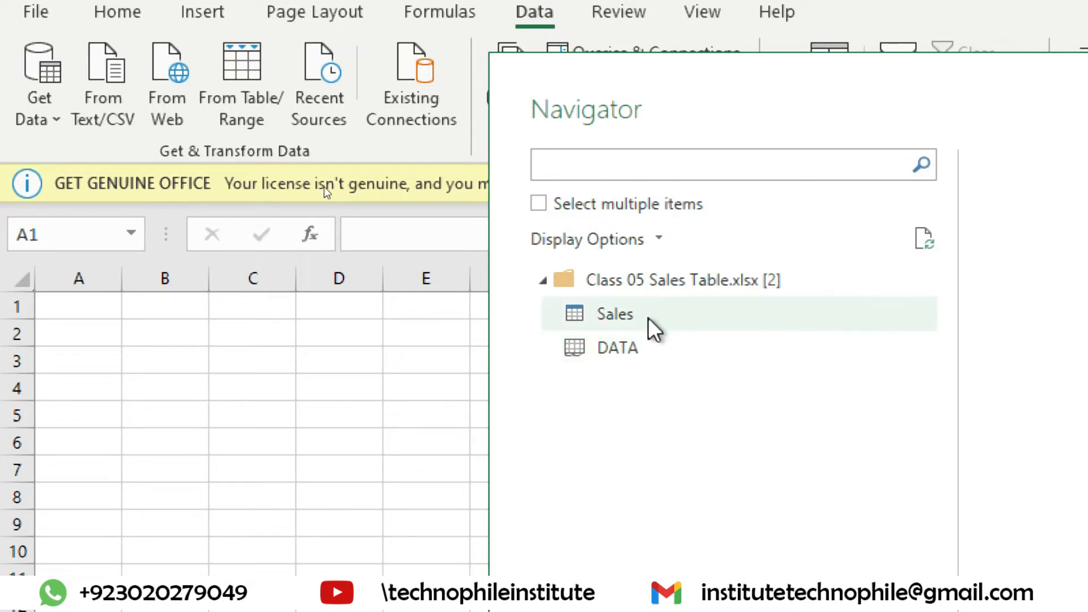
Load the Sales table from the source file as a table into the existing worksheet at cell A1.
{"action": "left_click", "coordinate": [573, 306]}
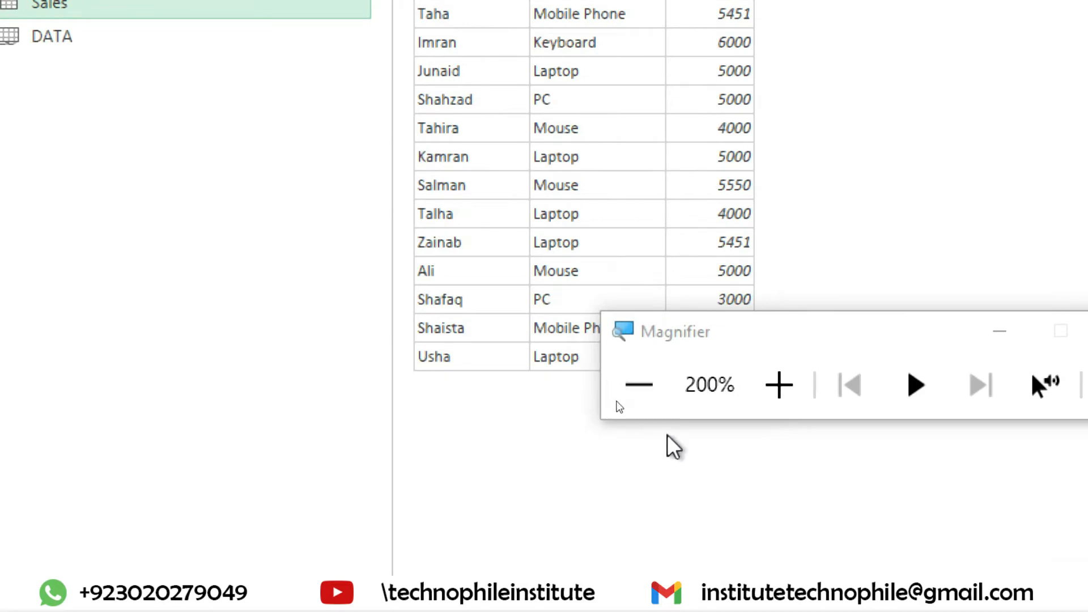
{"action": "left_click", "coordinate": [639, 385]}
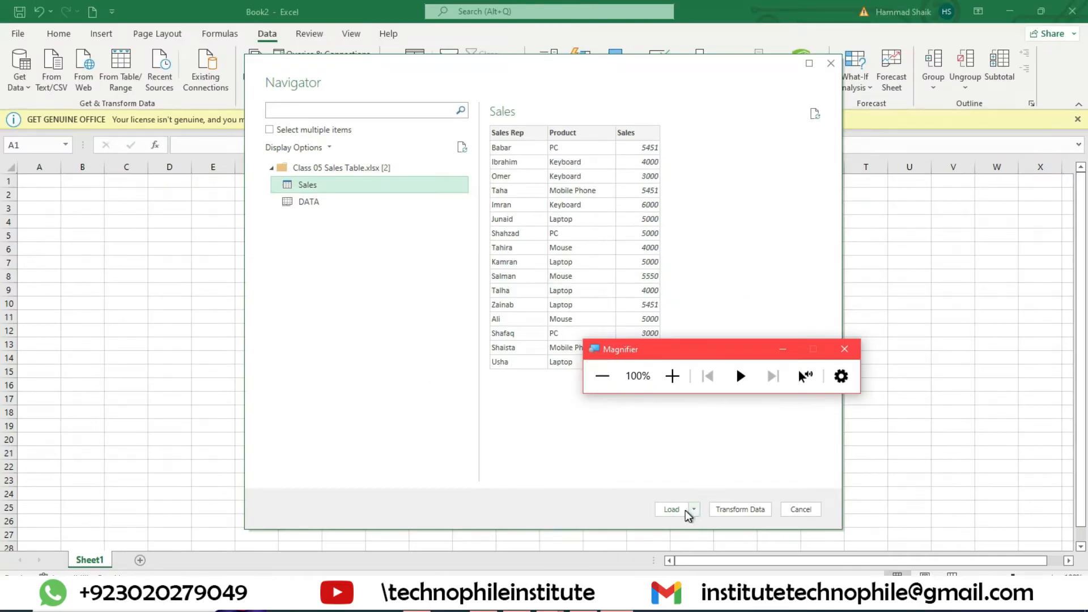
{"action": "left_click", "coordinate": [672, 376]}
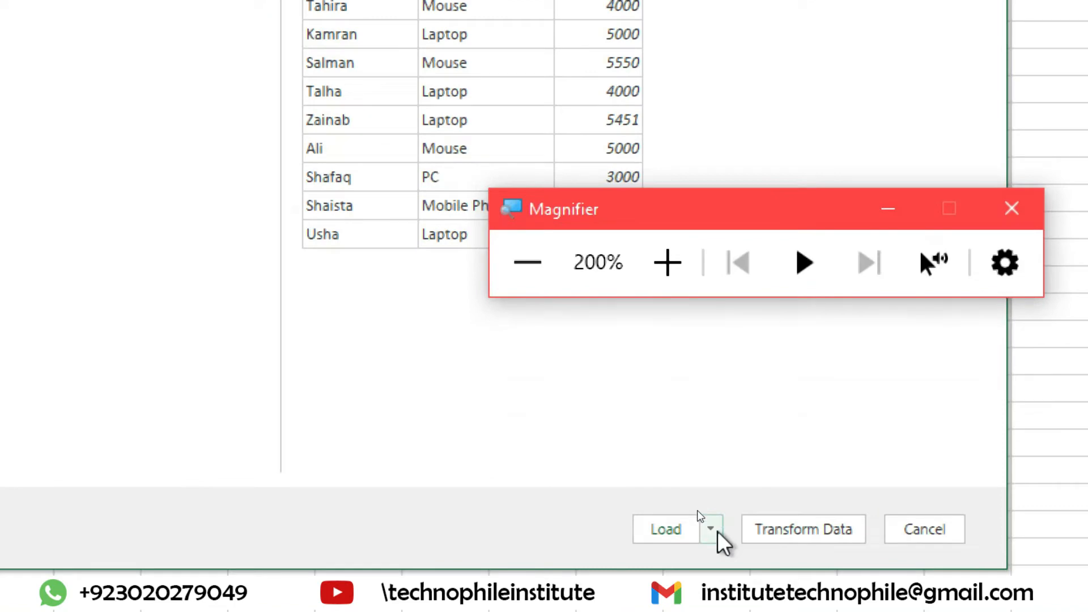
{"action": "left_click", "coordinate": [710, 528]}
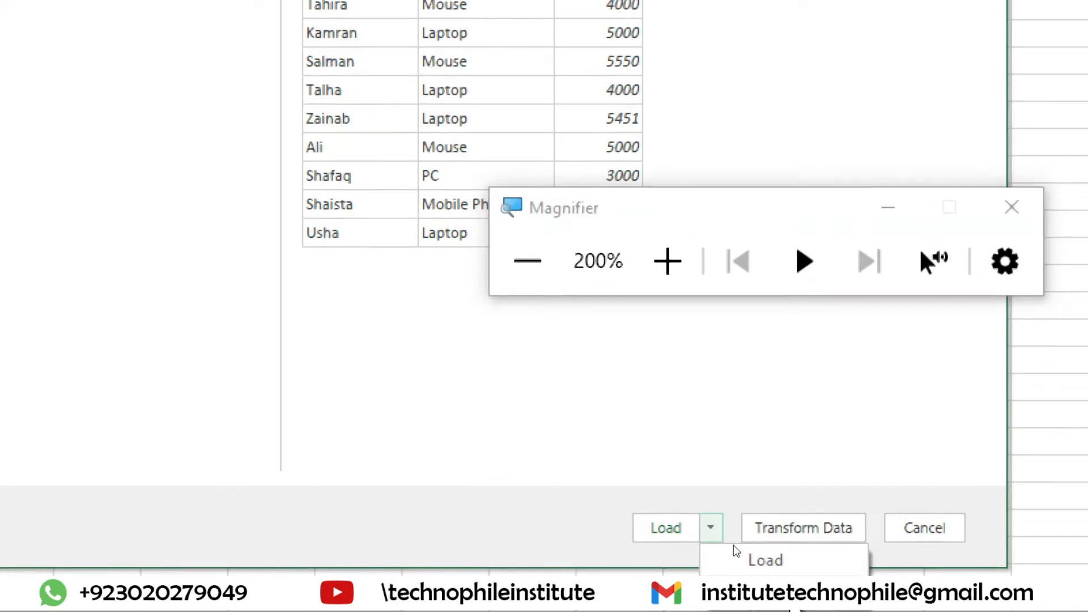
{"action": "left_click", "coordinate": [800, 590]}
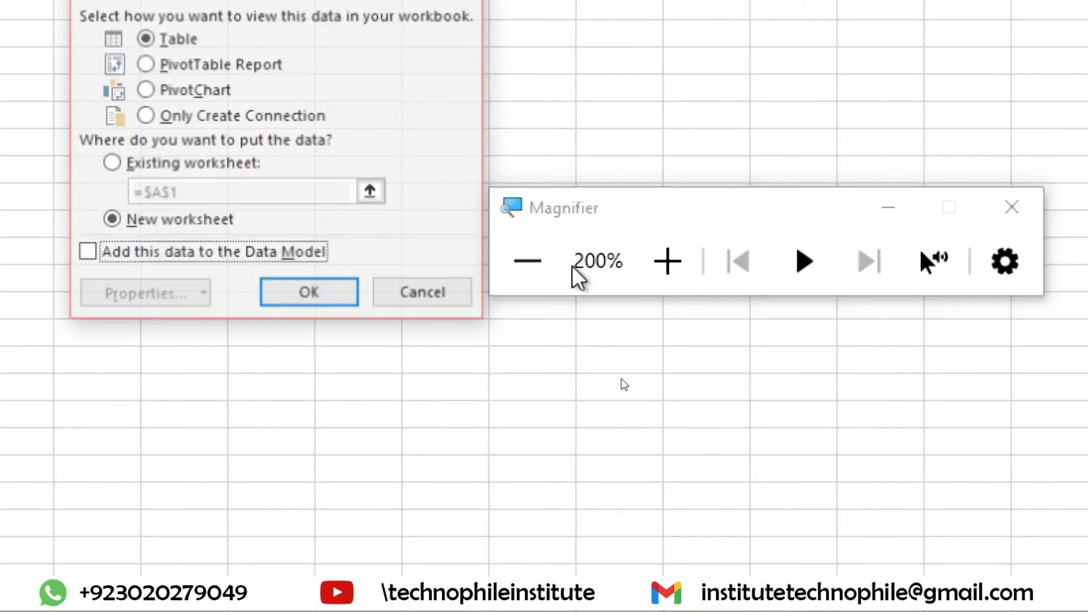
{"action": "left_click", "coordinate": [552, 266]}
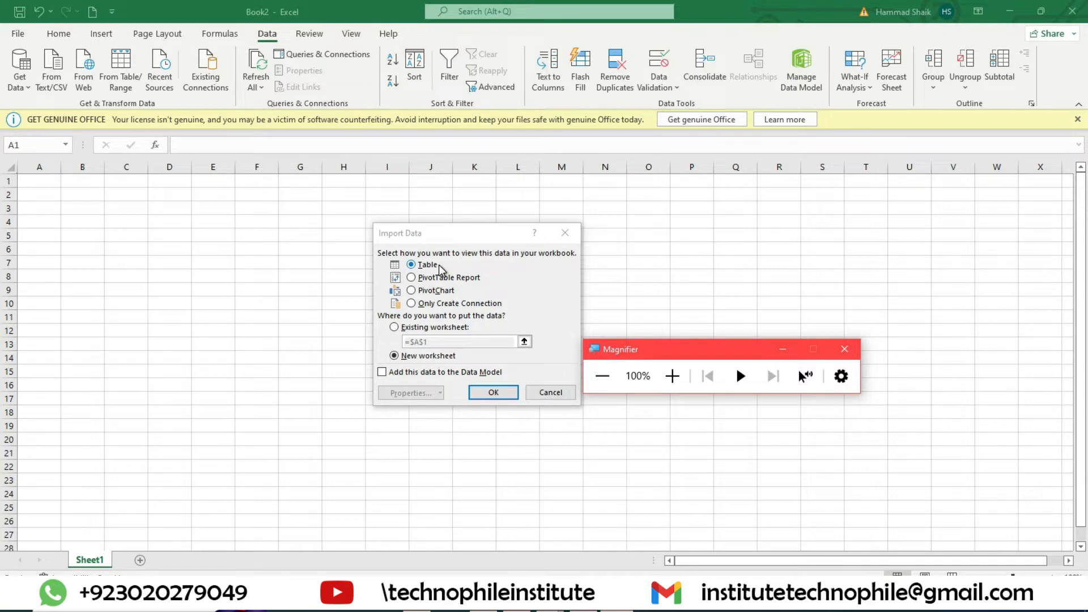
{"action": "left_click", "coordinate": [438, 327]}
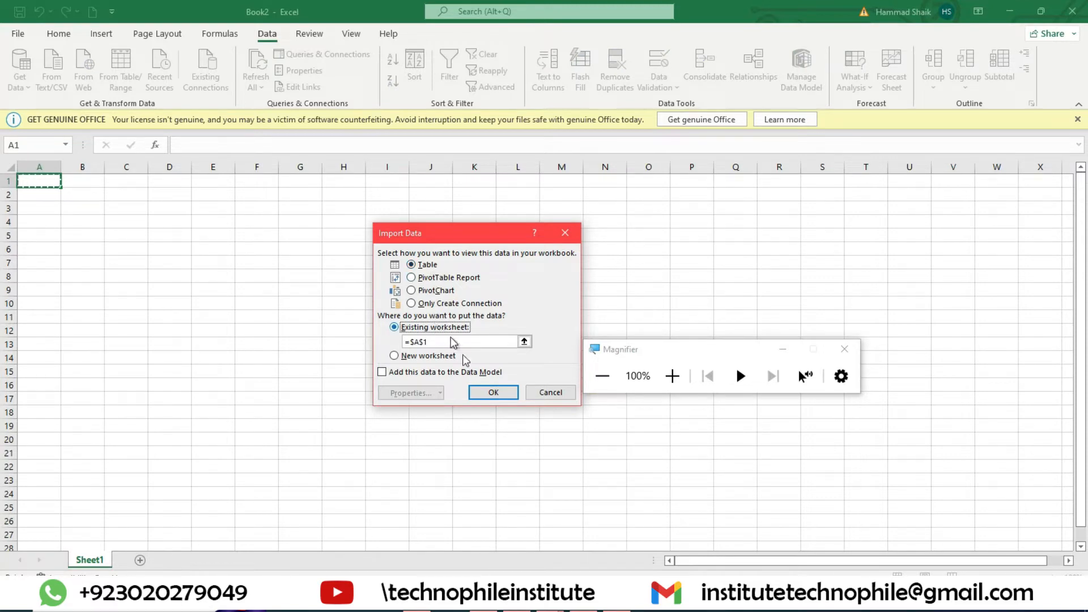
{"action": "left_click", "coordinate": [485, 394]}
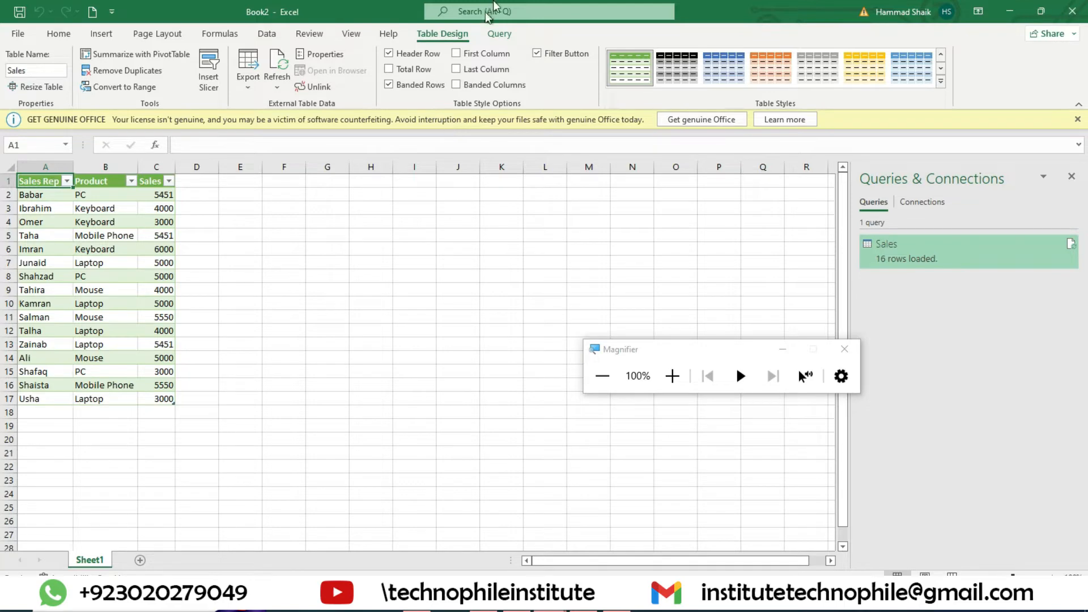
Get data from another Excel workbook, choosing class 05 lookup.xlsx as the source file.
{"action": "left_click", "coordinate": [269, 38]}
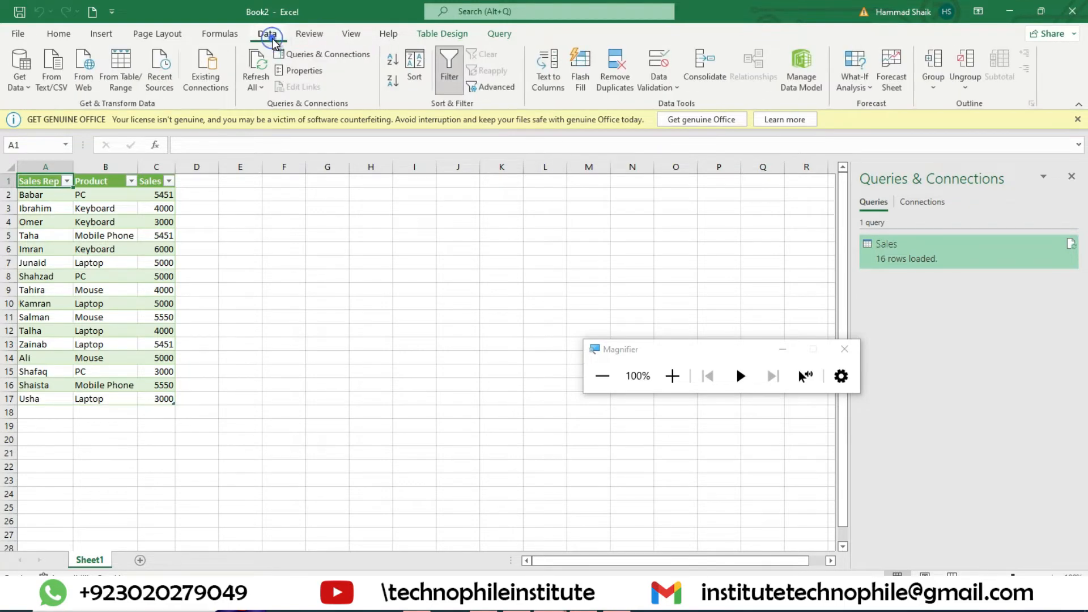
{"action": "left_click", "coordinate": [19, 85]}
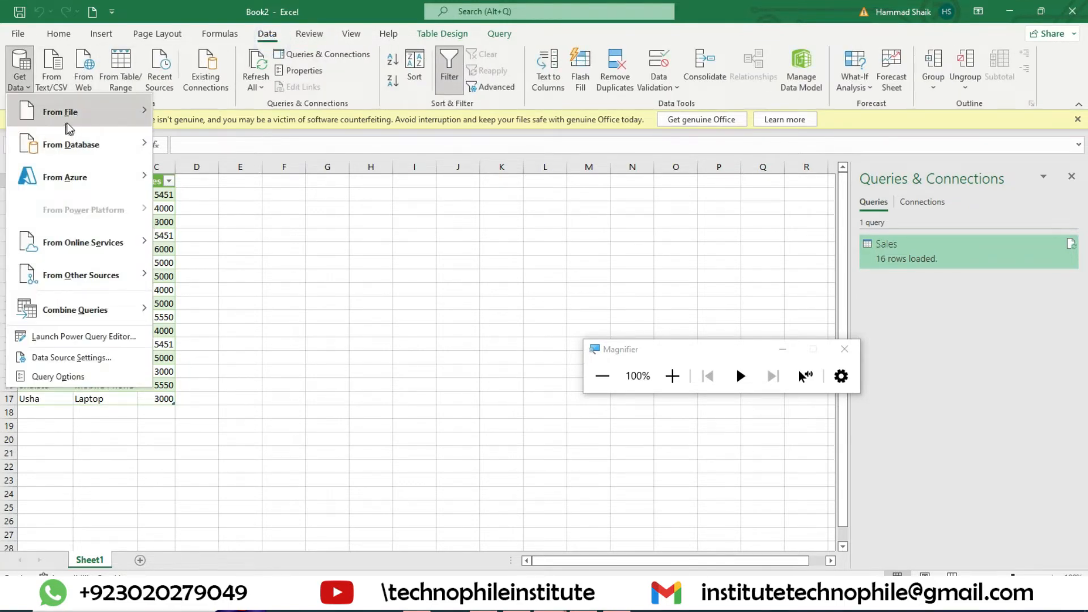
{"action": "mouse_move", "coordinate": [62, 111]}
{"action": "left_click", "coordinate": [241, 114]}
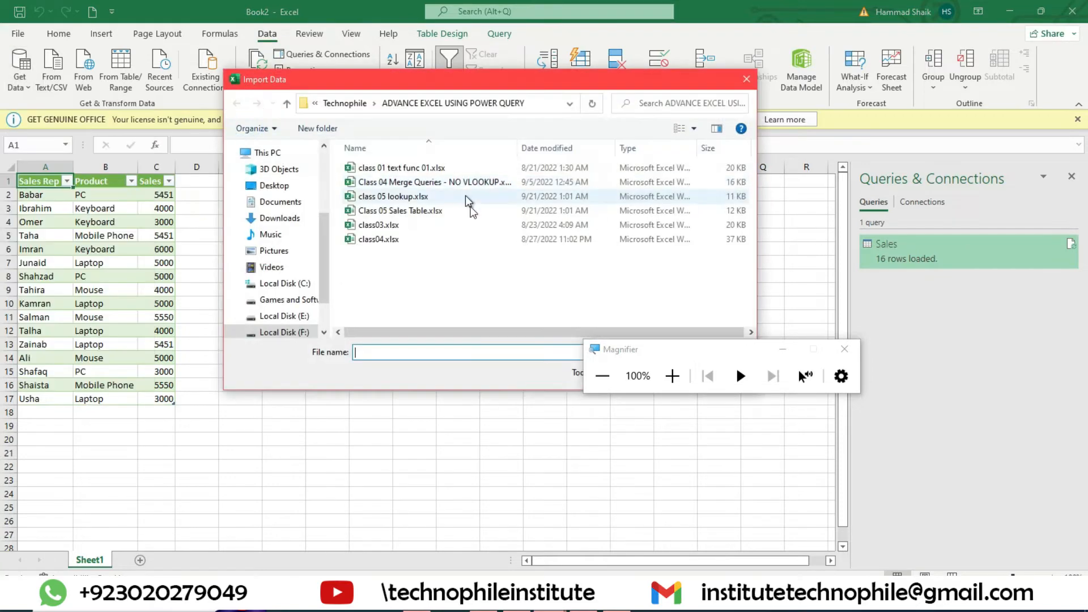
{"action": "left_click", "coordinate": [425, 197]}
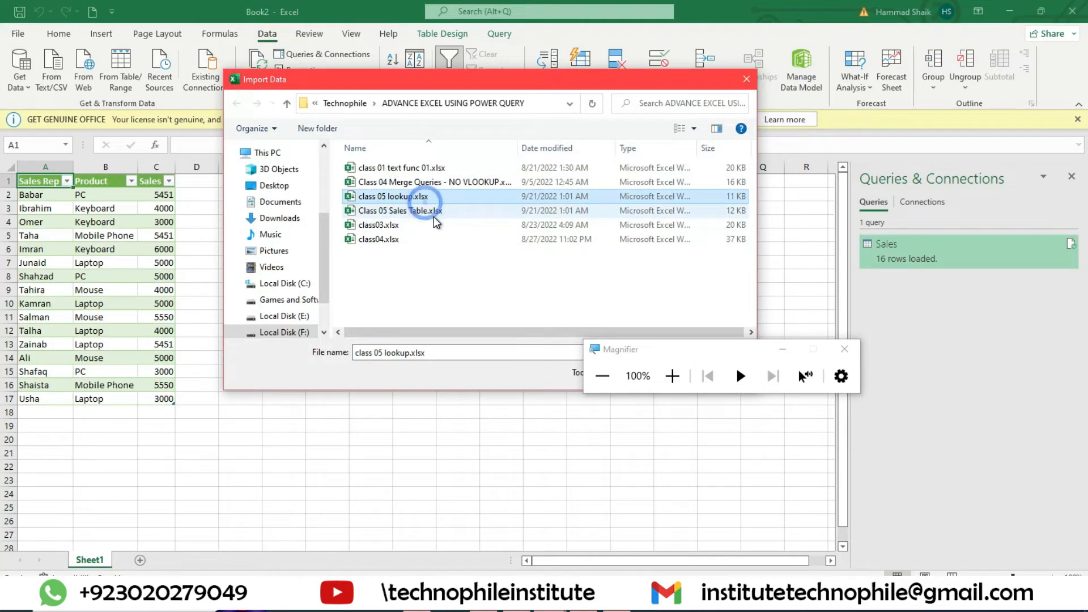
{"action": "left_click_drag", "start_coordinate": [526, 84], "coordinate": [399, 84]}
{"action": "left_click", "coordinate": [526, 371]}
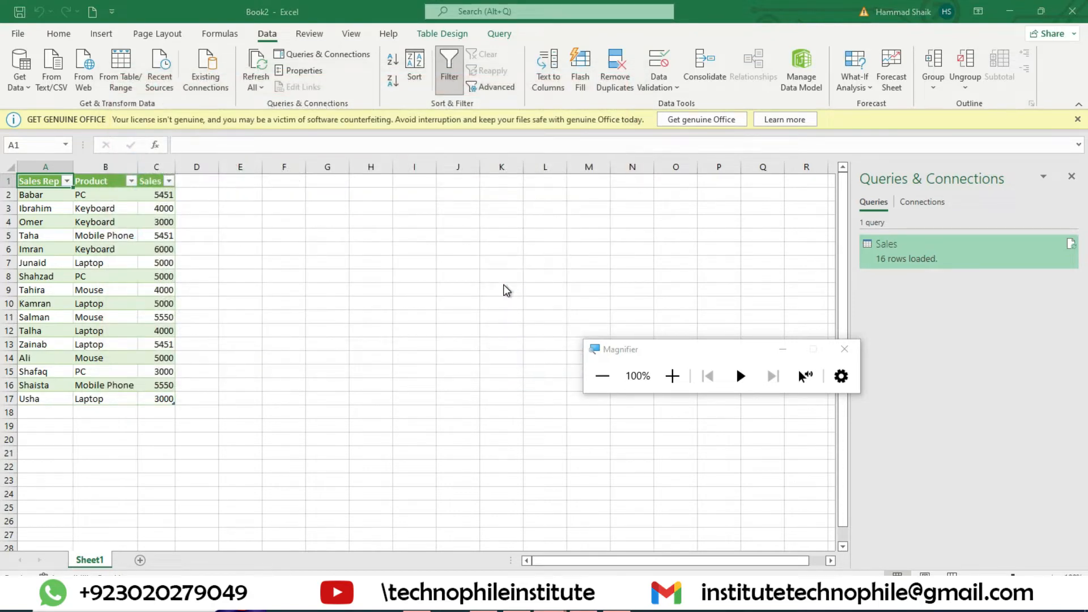
Load the lookup table from the source file into a new worksheet, and return to Sheet1.
{"action": "left_click", "coordinate": [311, 185]}
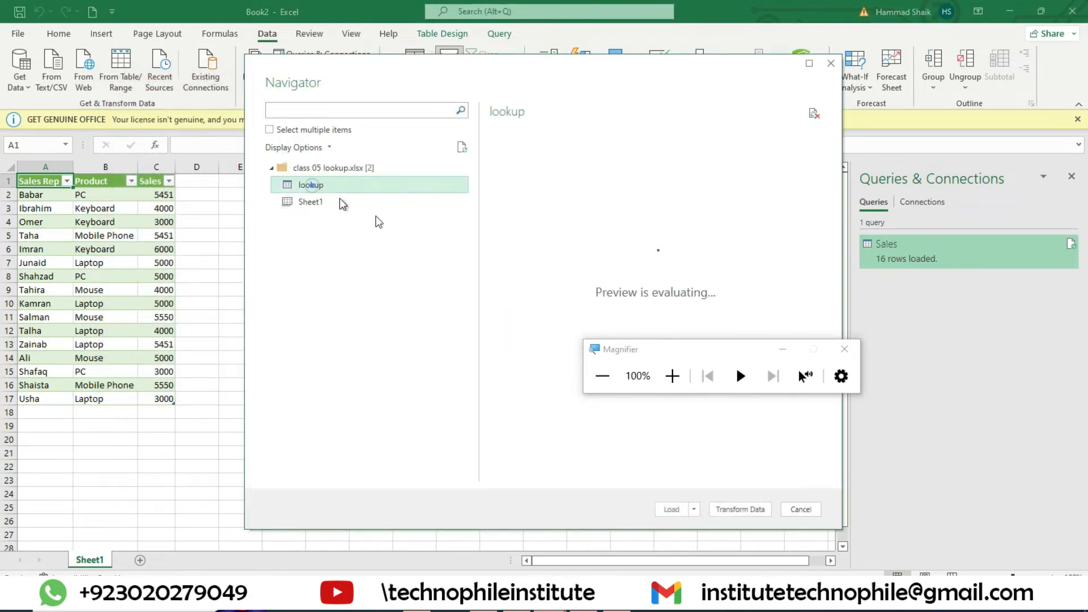
{"action": "left_click", "coordinate": [694, 508]}
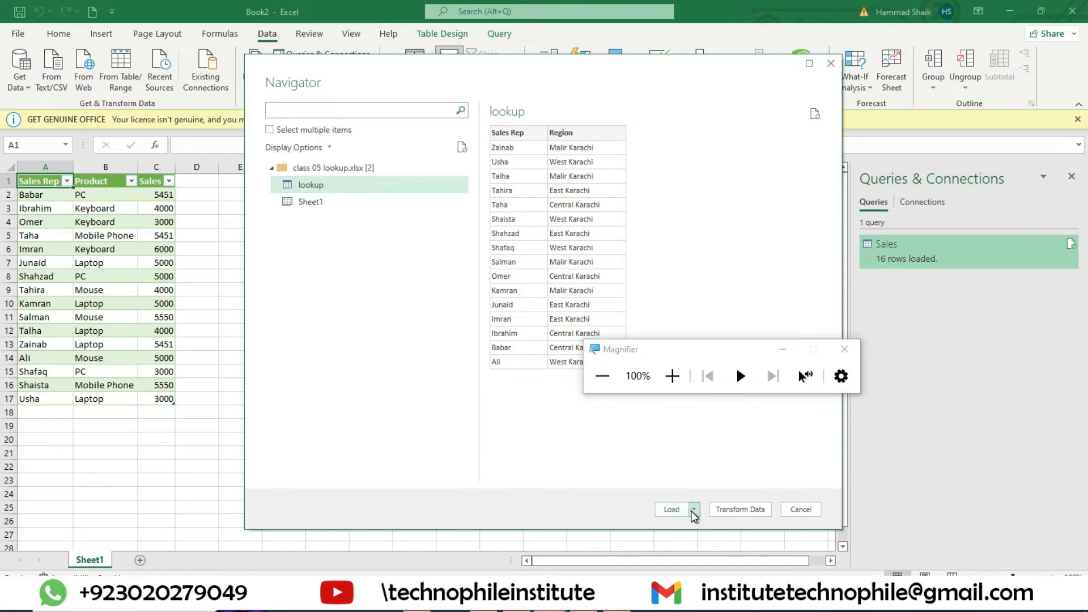
{"action": "left_click", "coordinate": [694, 576]}
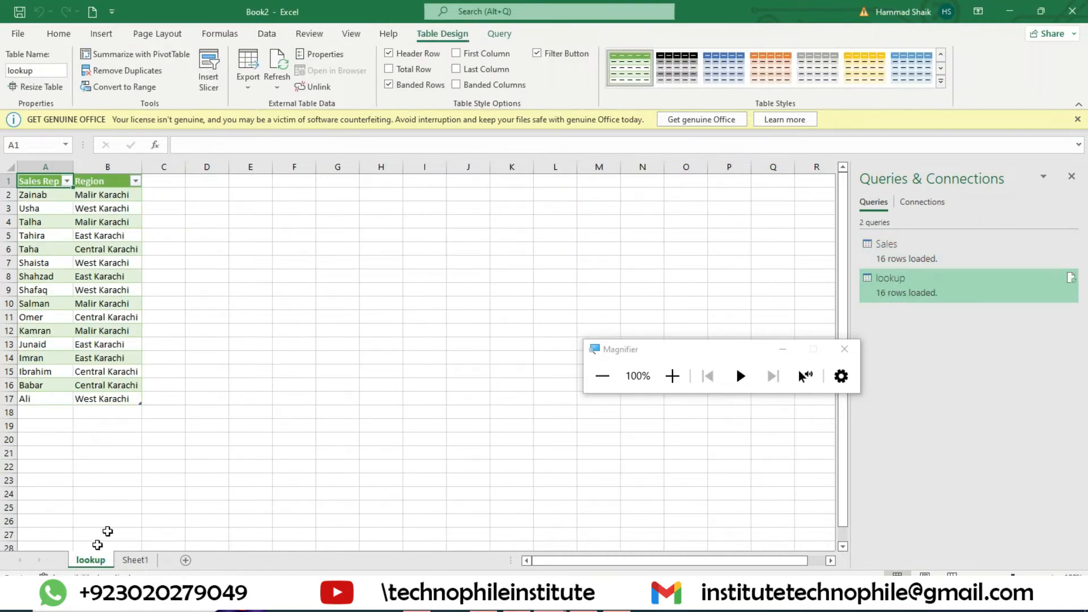
{"action": "left_click", "coordinate": [135, 560]}
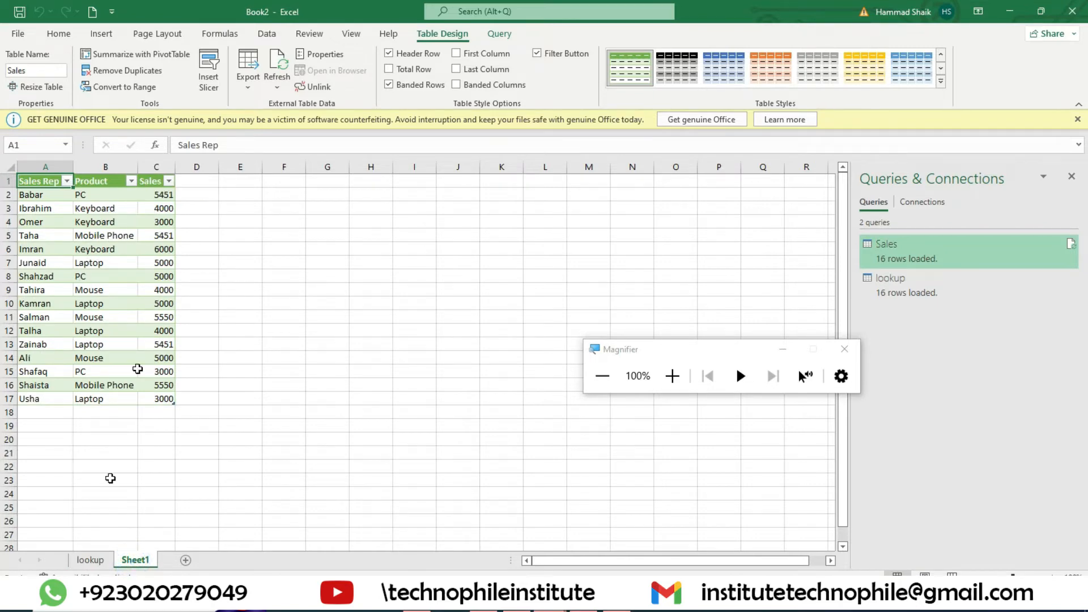
Move Sheet1 ahead of the lookup sheet and view the lookup sheet's table.
{"action": "left_click", "coordinate": [94, 561]}
{"action": "left_click_drag", "start_coordinate": [134, 560], "coordinate": [75, 564]}
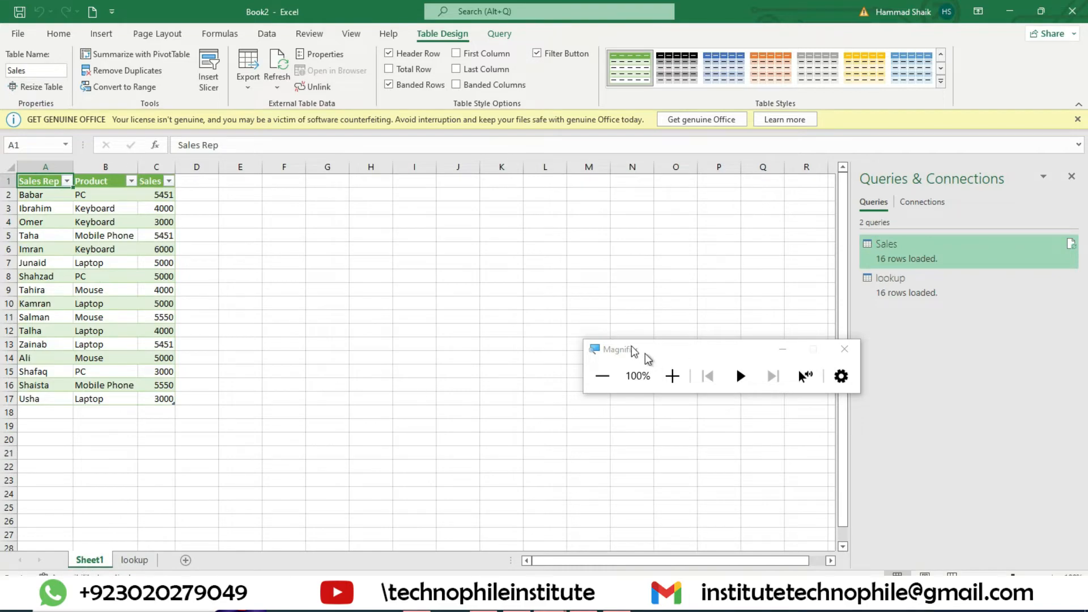
{"action": "left_click", "coordinate": [673, 376]}
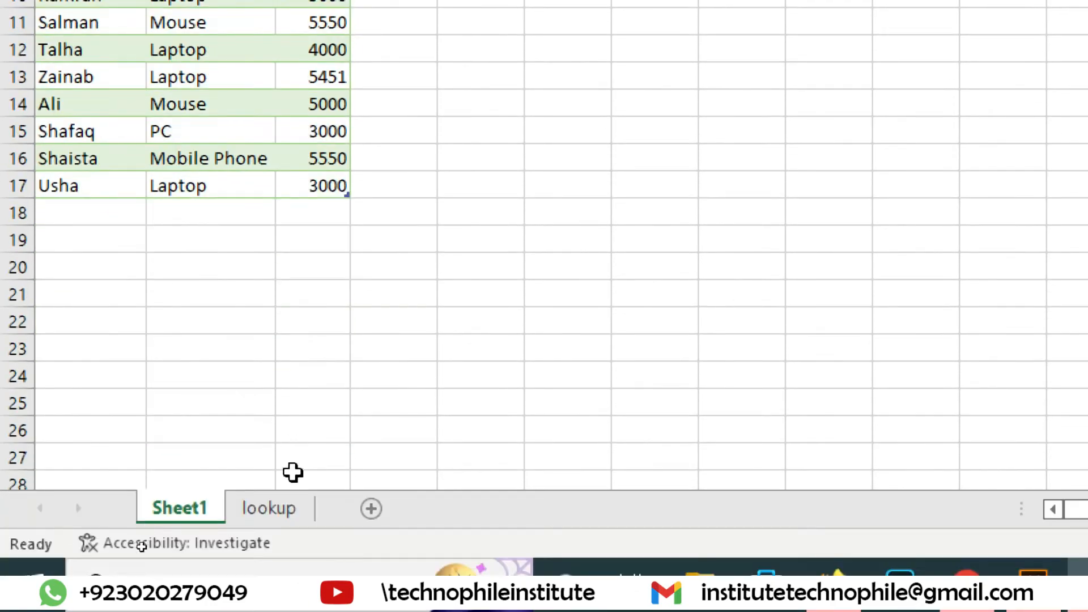
{"action": "left_click", "coordinate": [256, 517]}
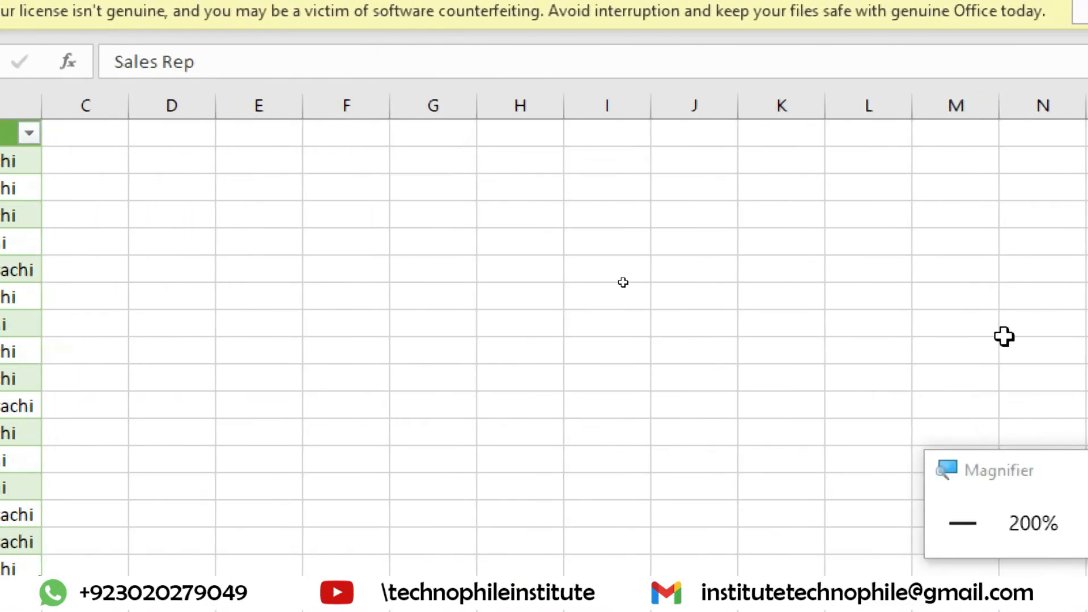
{"action": "left_click", "coordinate": [977, 553]}
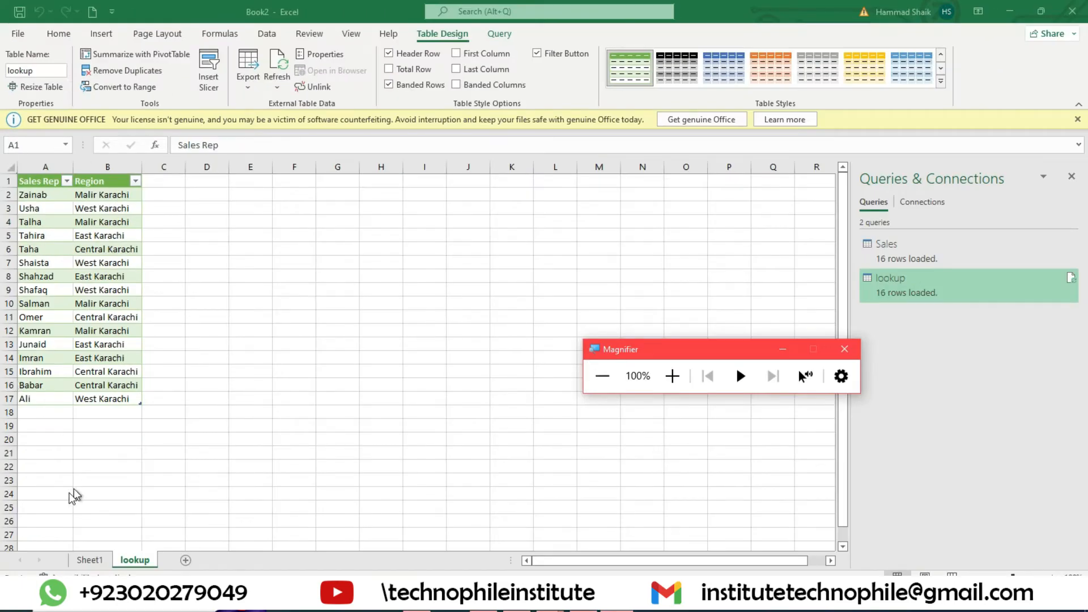
{"action": "left_click", "coordinate": [98, 561]}
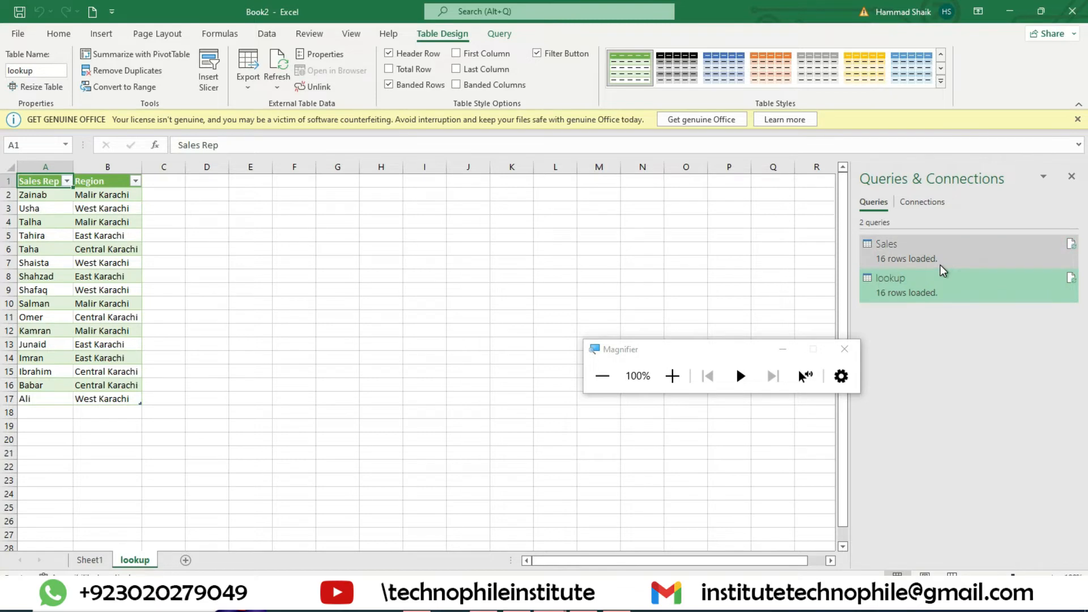
Start a query merge from the lookup table and choose Sales as the first table.
{"action": "mouse_move", "coordinate": [942, 270]}
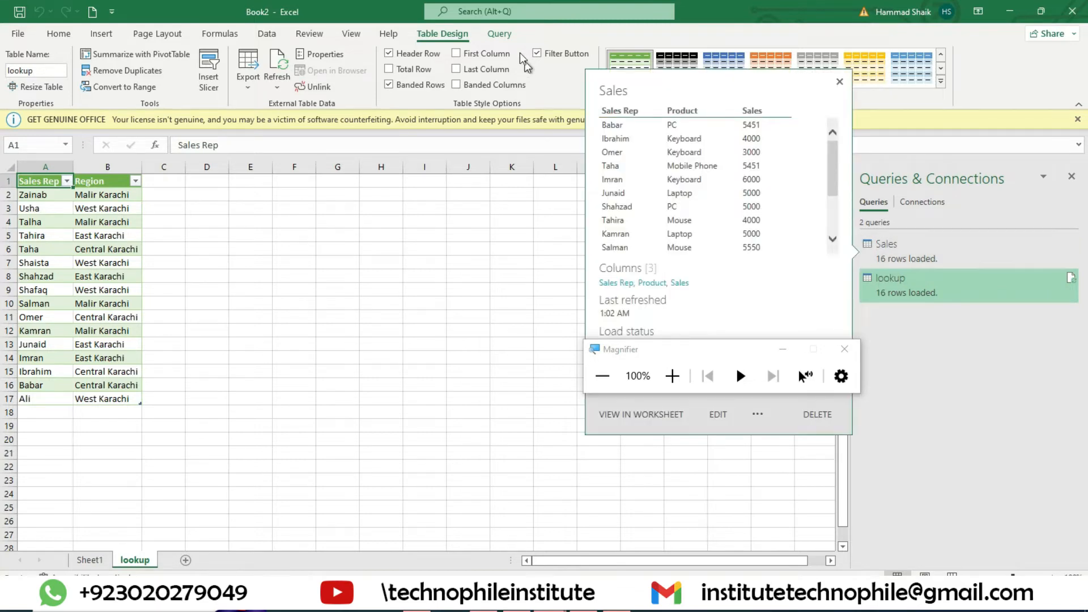
{"action": "left_click", "coordinate": [508, 38]}
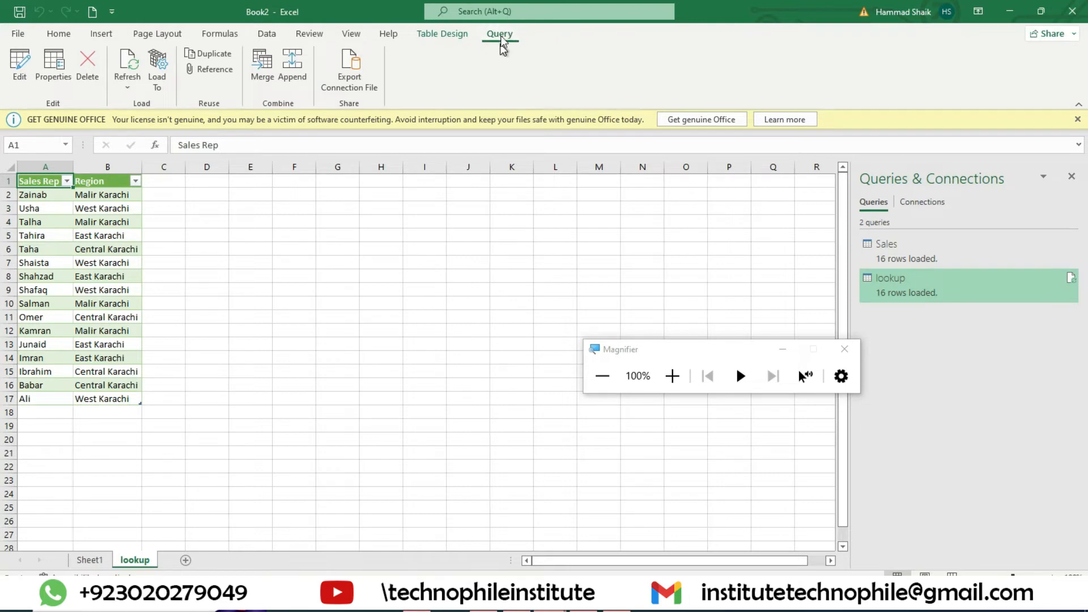
{"action": "left_click", "coordinate": [671, 375]}
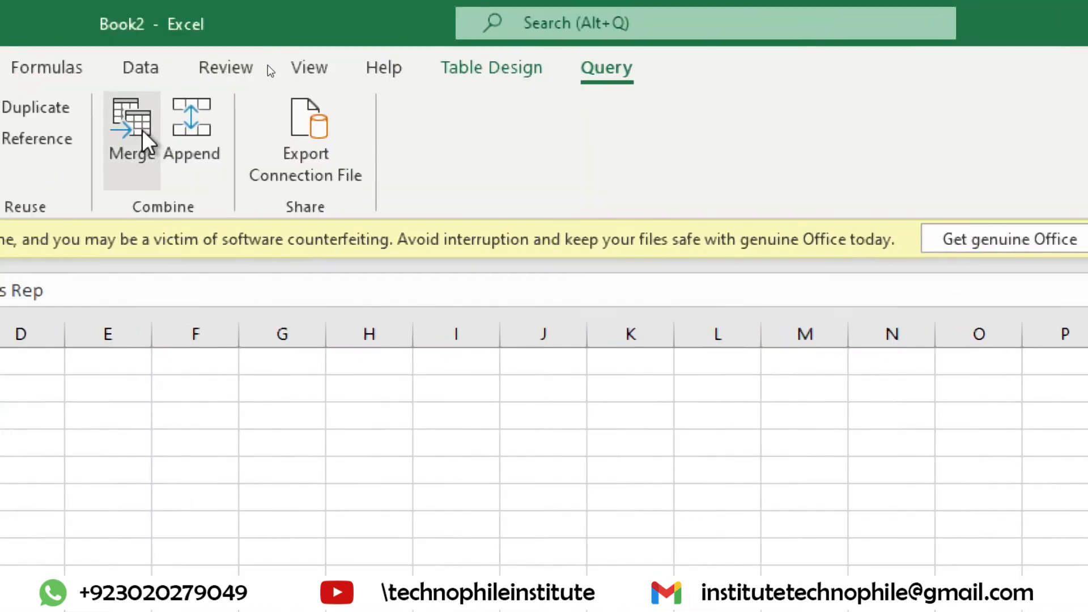
{"action": "left_click", "coordinate": [141, 130]}
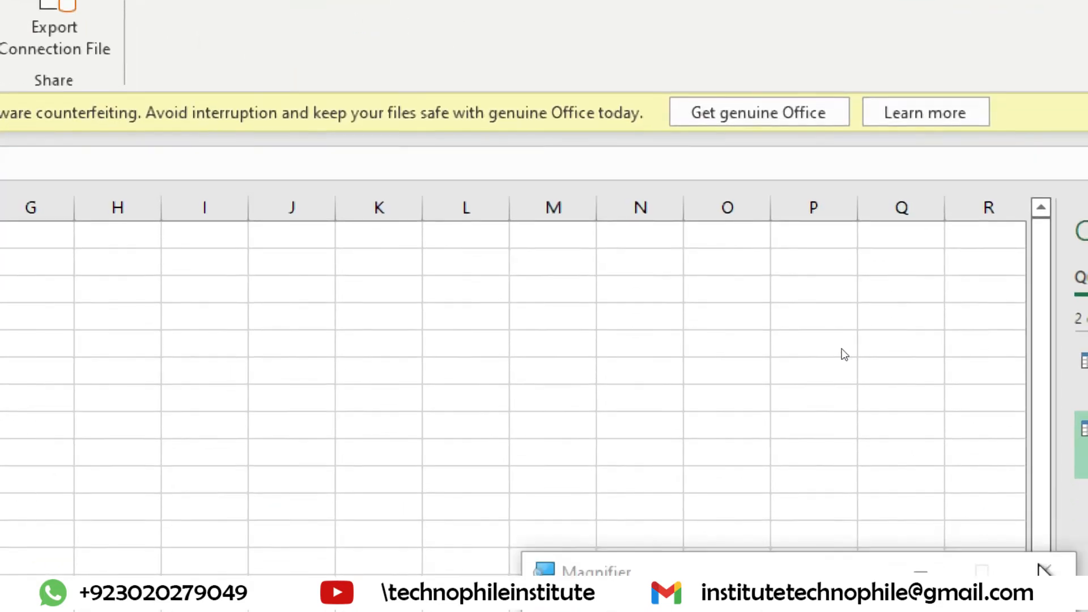
{"action": "key", "text": "super+minus"}
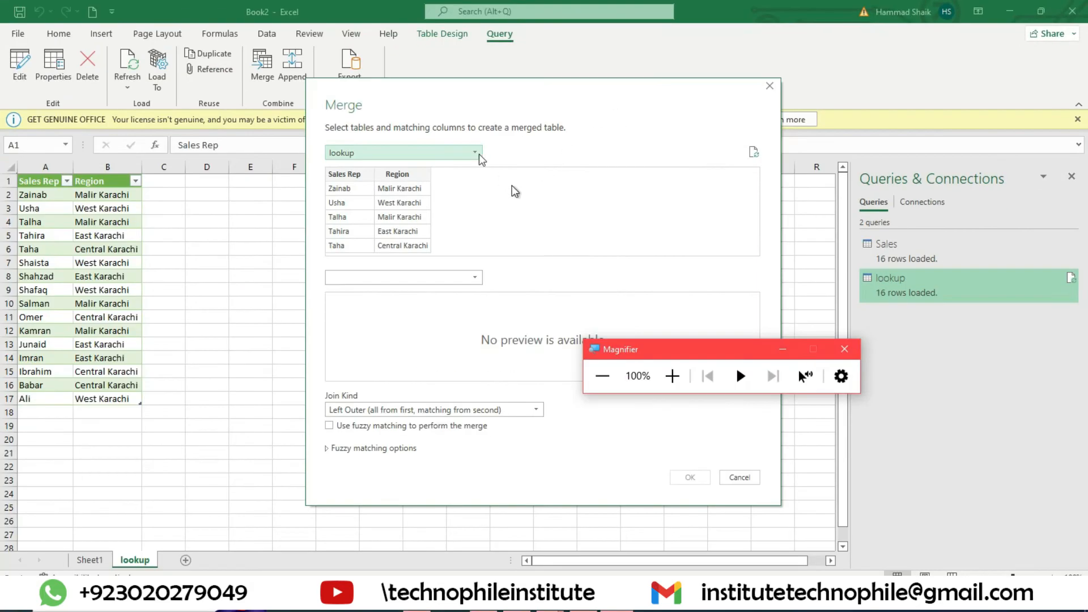
{"action": "left_click_drag", "start_coordinate": [455, 109], "coordinate": [507, 130]}
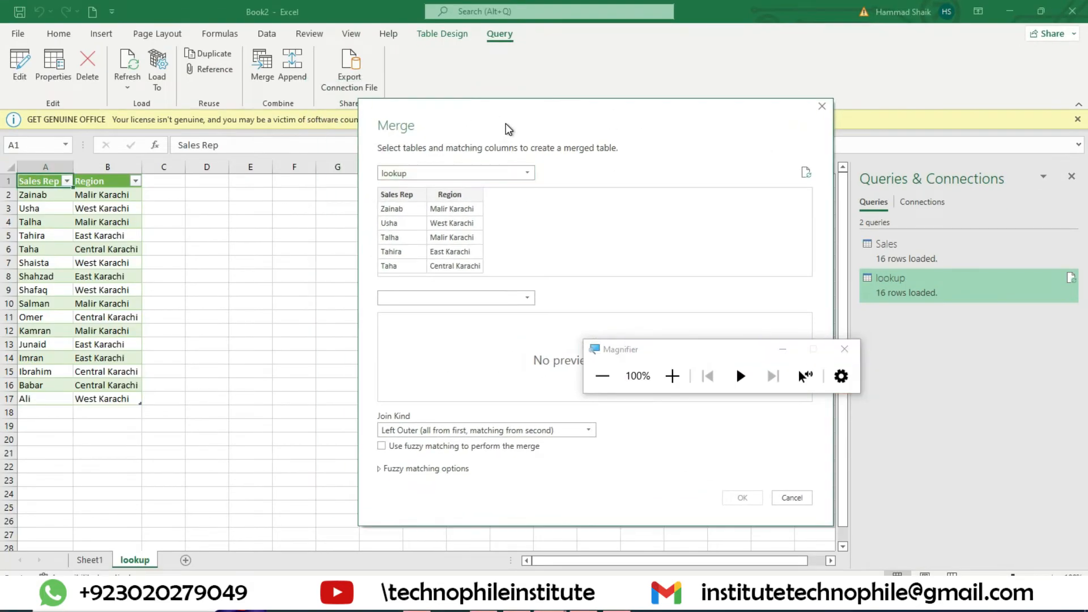
{"action": "left_click", "coordinate": [458, 174]}
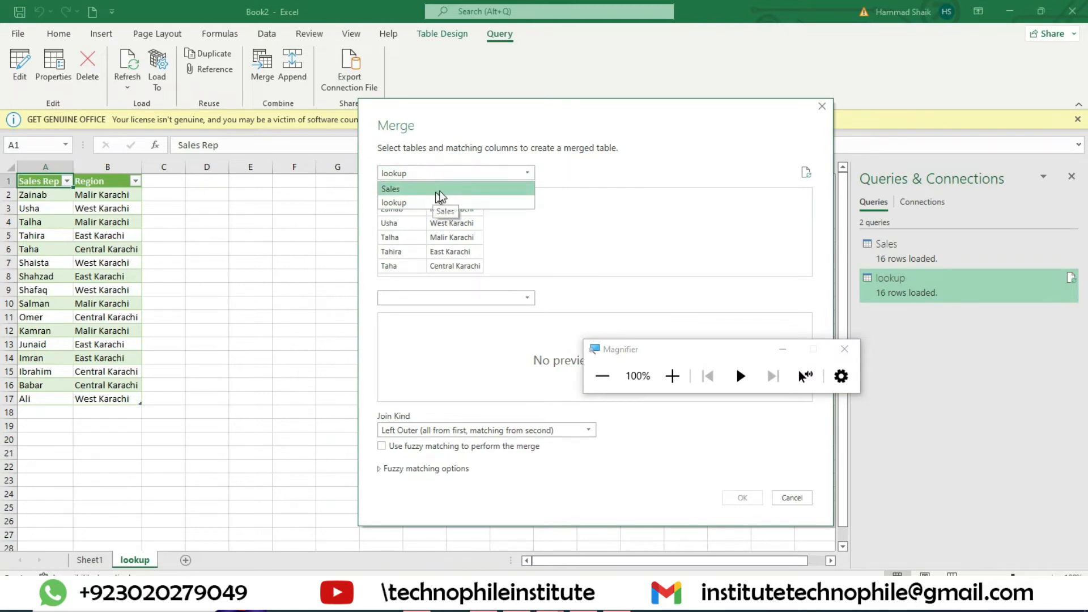
{"action": "left_click", "coordinate": [452, 150]}
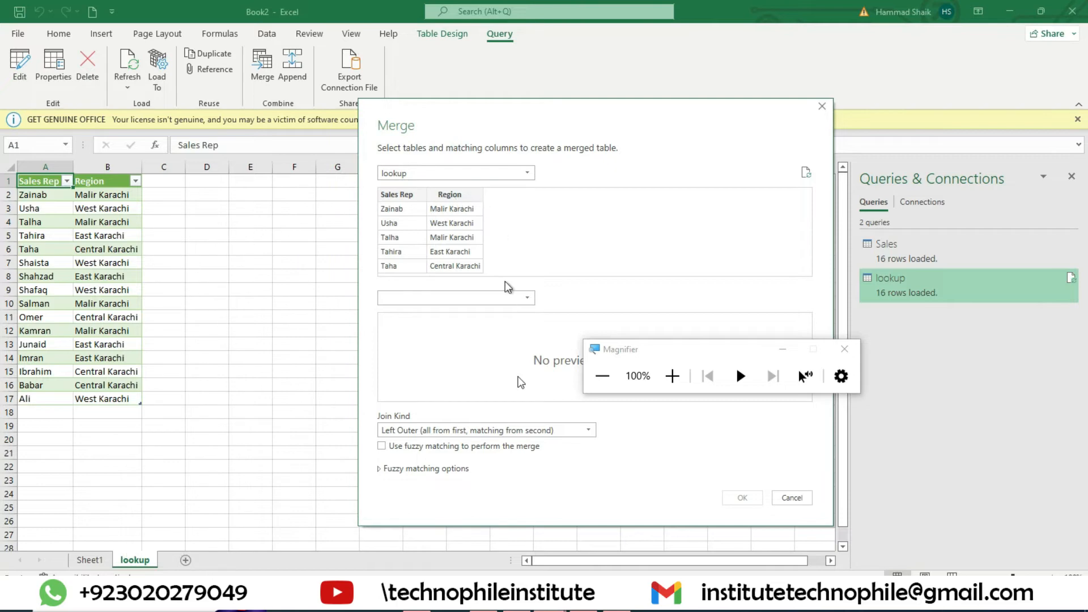
{"action": "left_click", "coordinate": [441, 174]}
{"action": "left_click", "coordinate": [426, 190]}
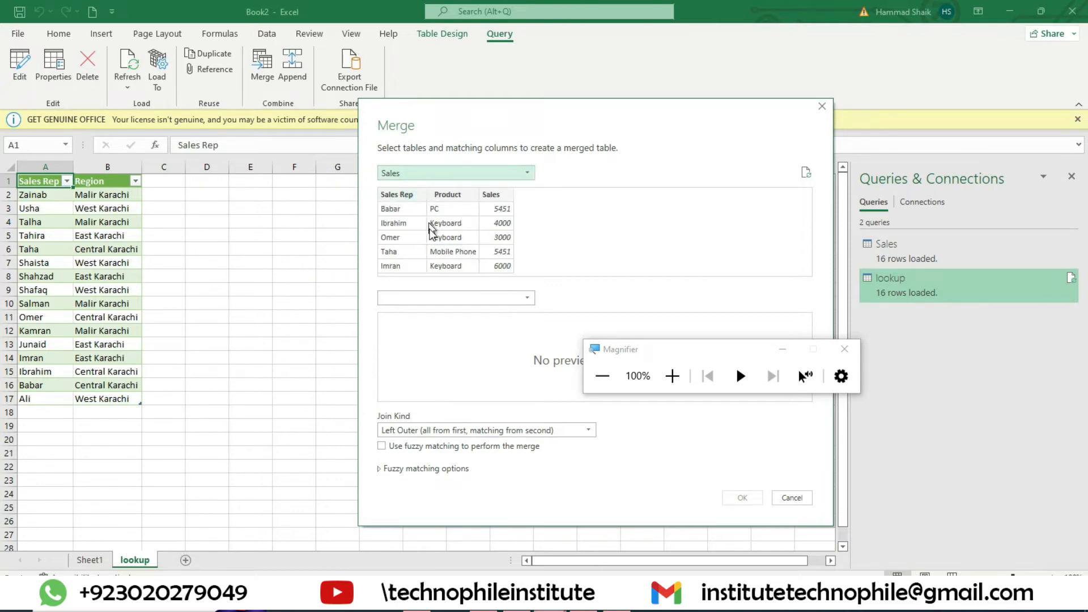
Choose lookup as the second merge table and match both tables on their Sales Rep columns.
{"action": "left_click", "coordinate": [457, 298]}
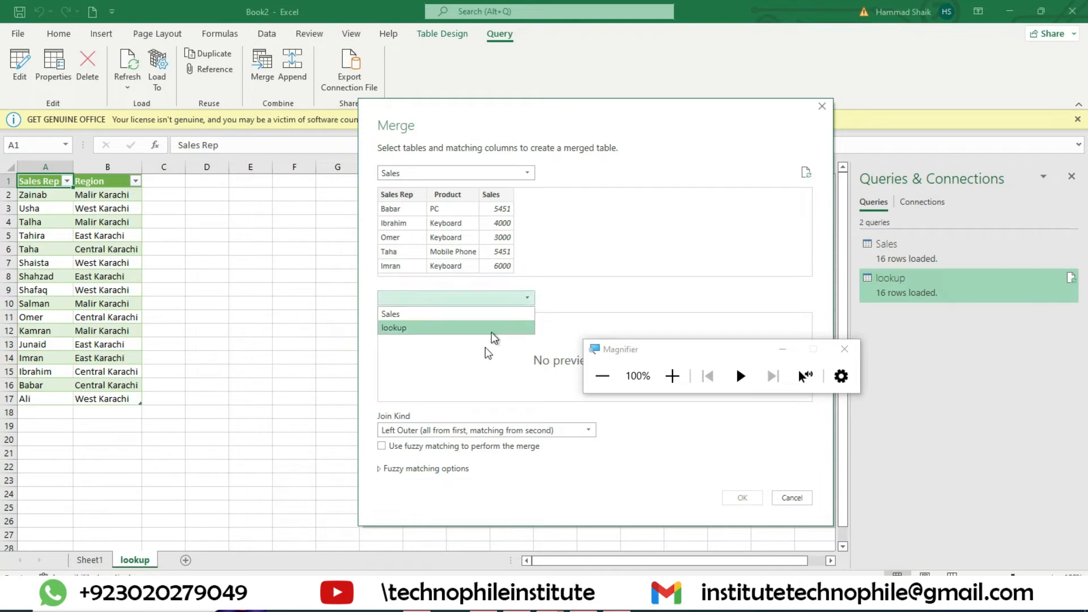
{"action": "left_click", "coordinate": [424, 329]}
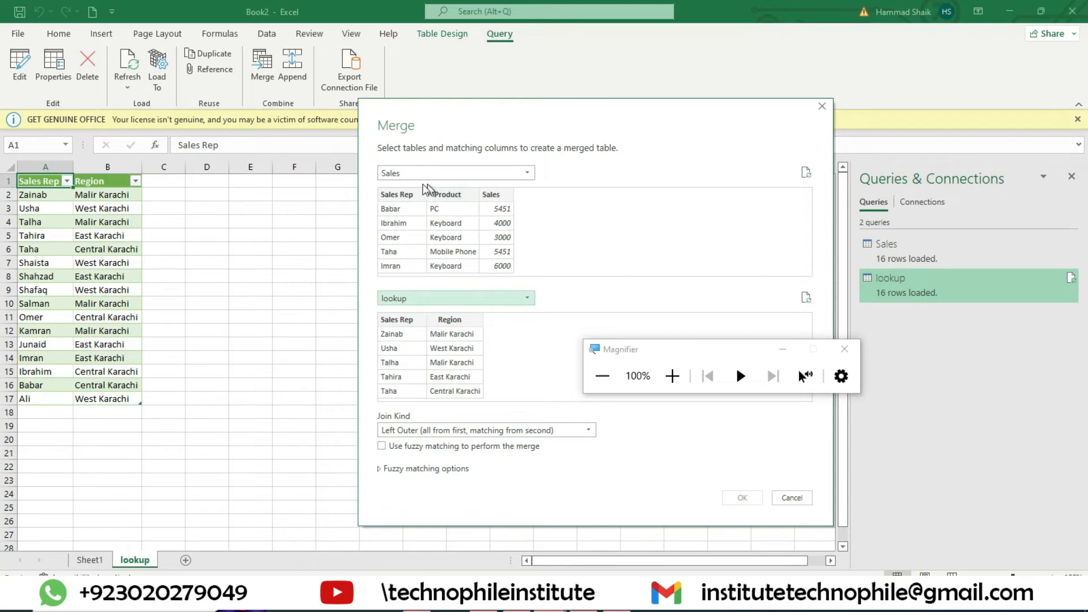
{"action": "left_click", "coordinate": [408, 196]}
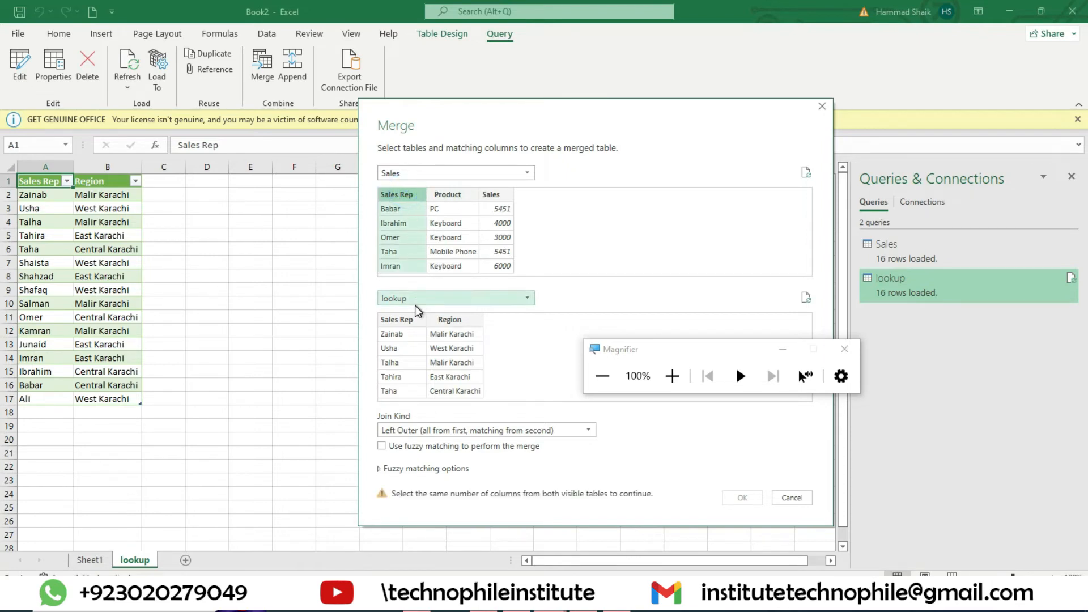
{"action": "left_click", "coordinate": [406, 320]}
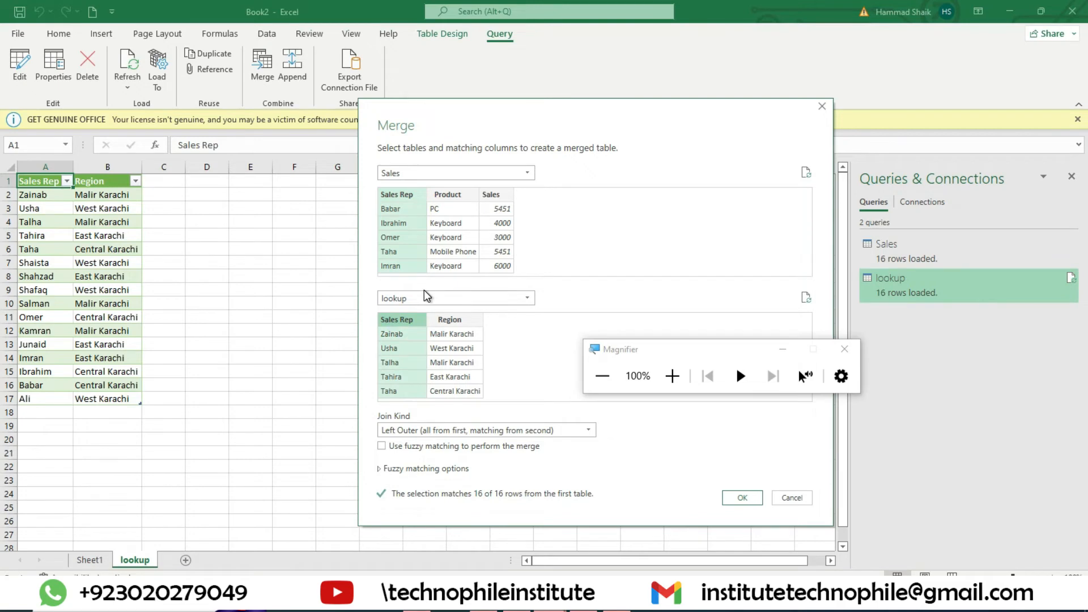
Use the Left Outer join kind (all from first, matching from second) and create the merged query.
{"action": "left_click", "coordinate": [661, 390]}
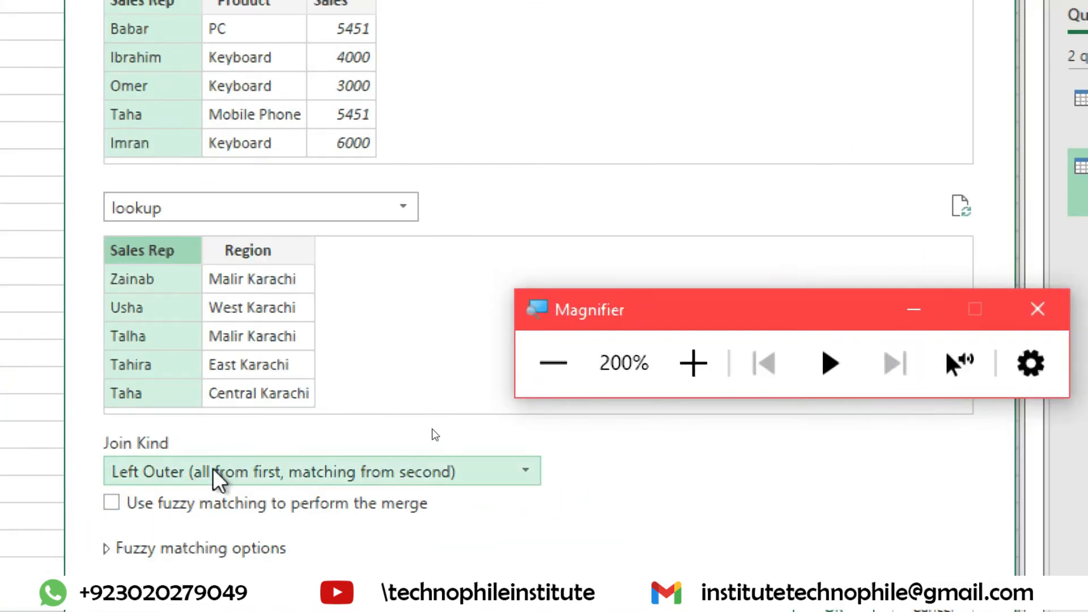
{"action": "left_click", "coordinate": [218, 476]}
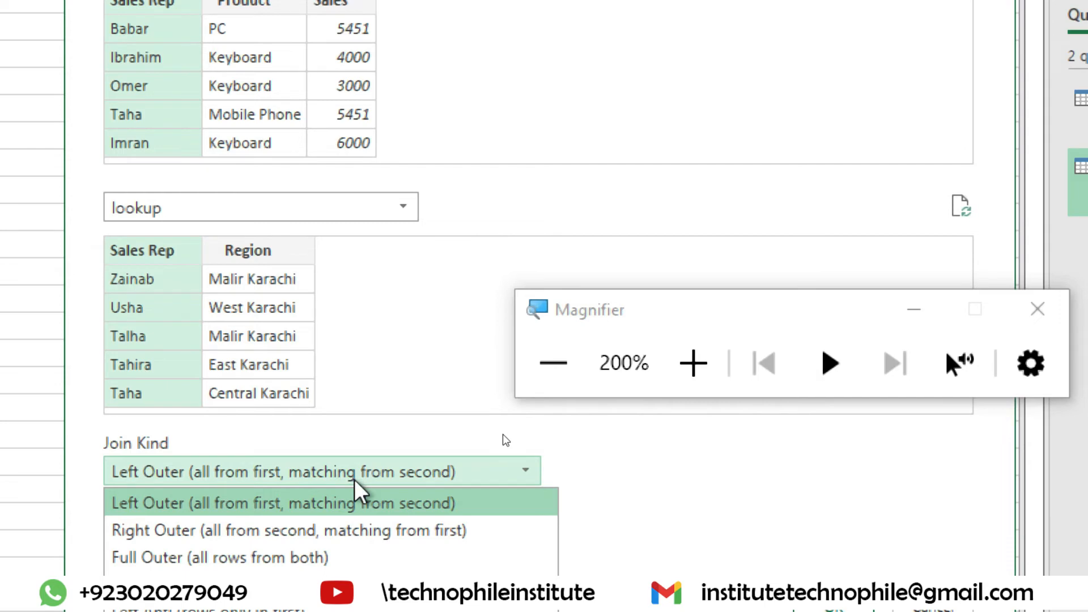
{"action": "left_click", "coordinate": [430, 499]}
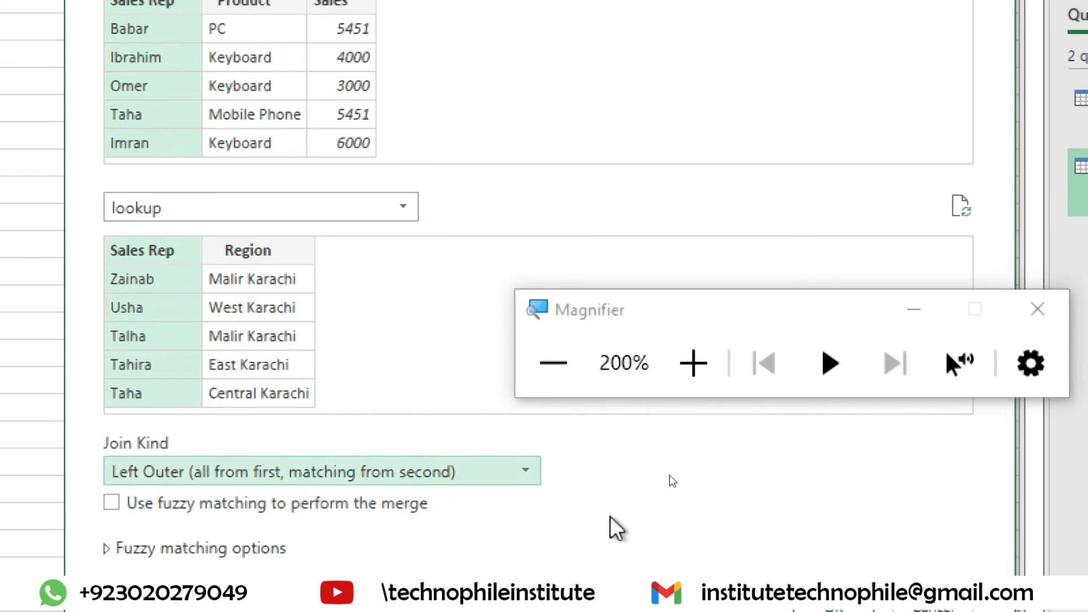
{"action": "left_click", "coordinate": [566, 346]}
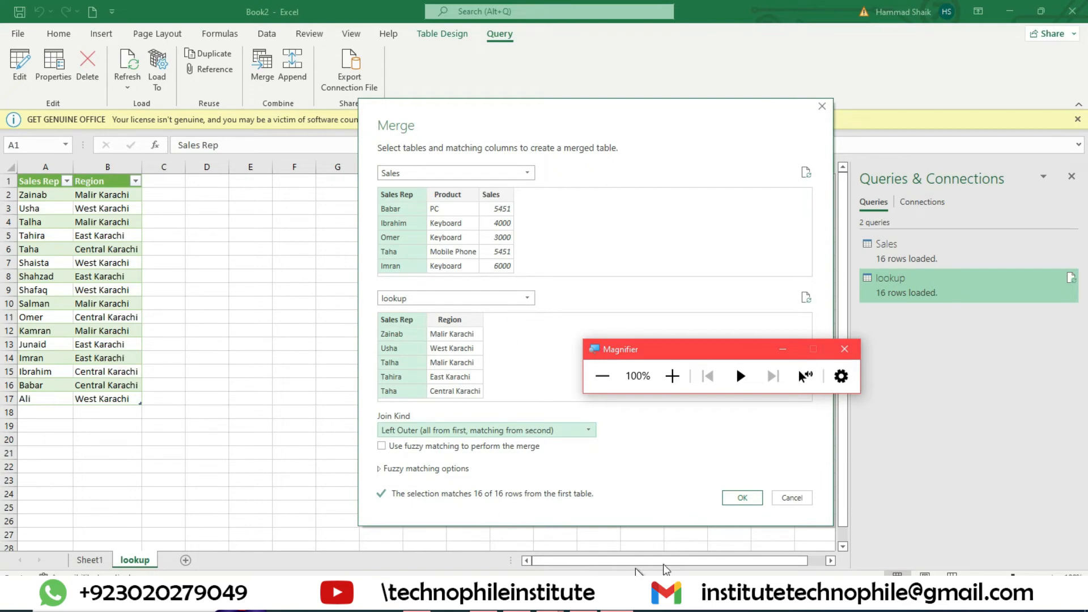
{"action": "left_click", "coordinate": [741, 498]}
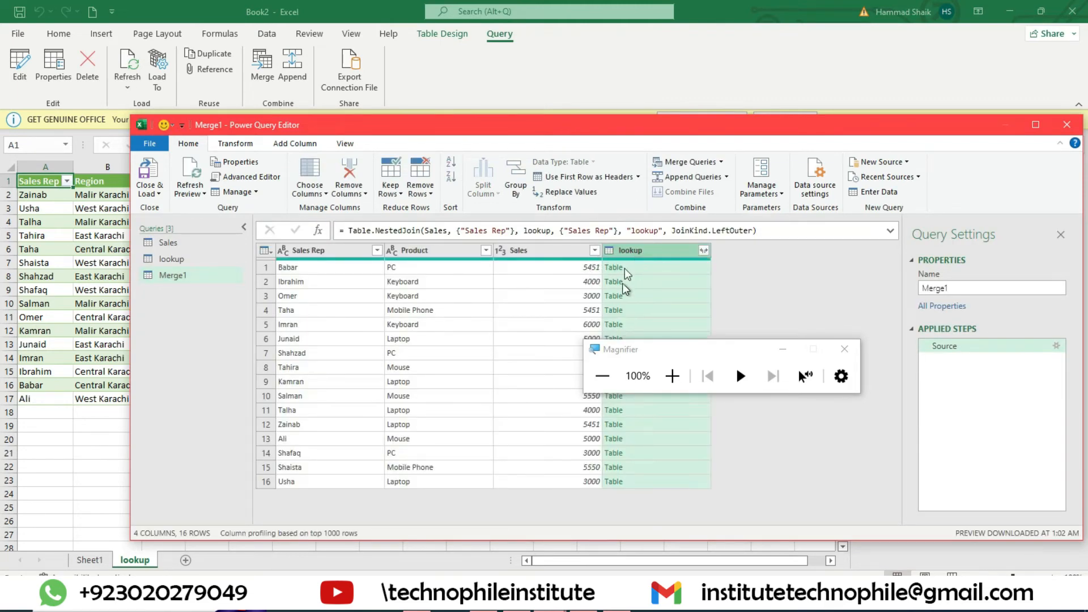
Expand the lookup column to include only Region, without using the original column name as prefix.
{"action": "left_click", "coordinate": [672, 375]}
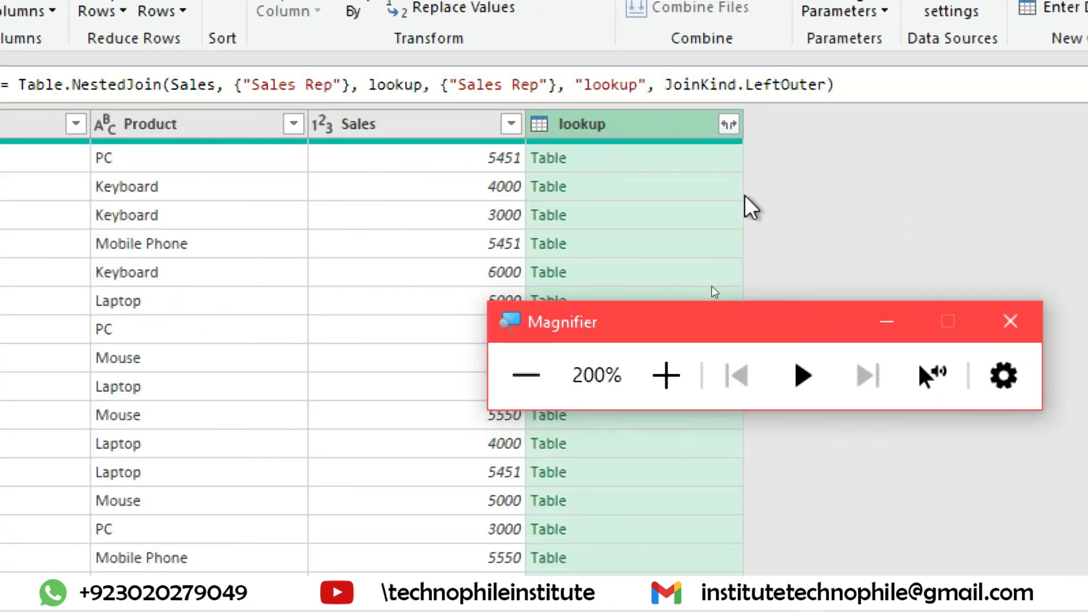
{"action": "left_click", "coordinate": [729, 125]}
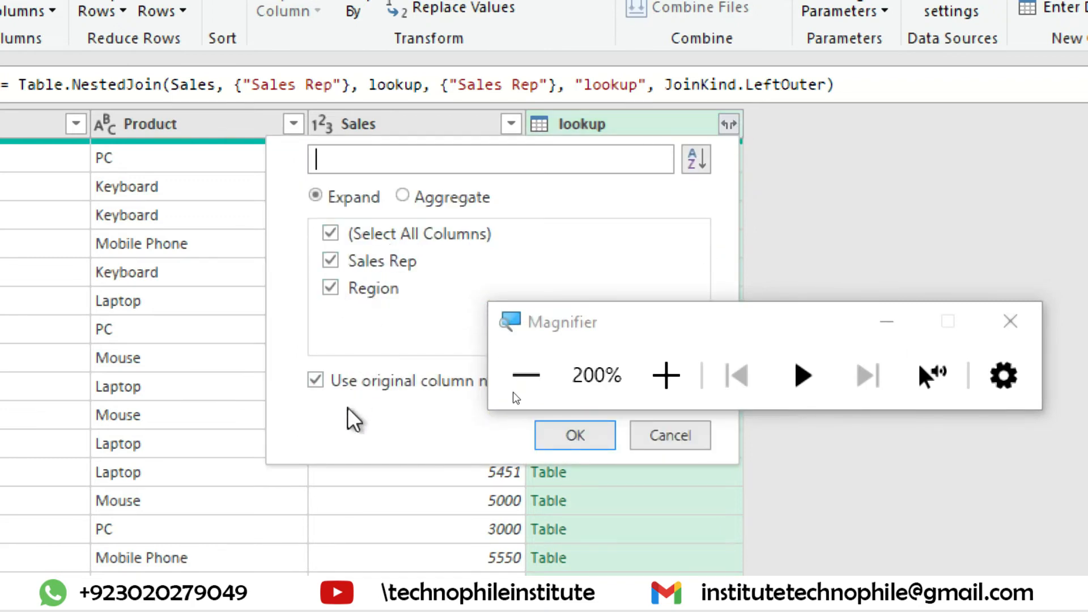
{"action": "left_click_drag", "start_coordinate": [673, 327], "coordinate": [893, 261]}
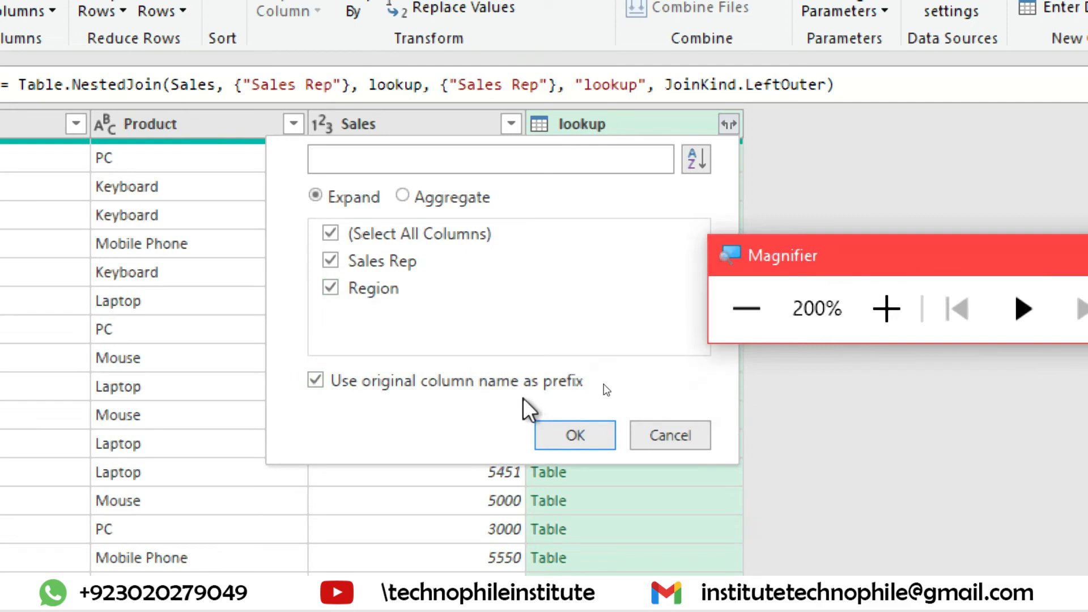
{"action": "left_click", "coordinate": [540, 382]}
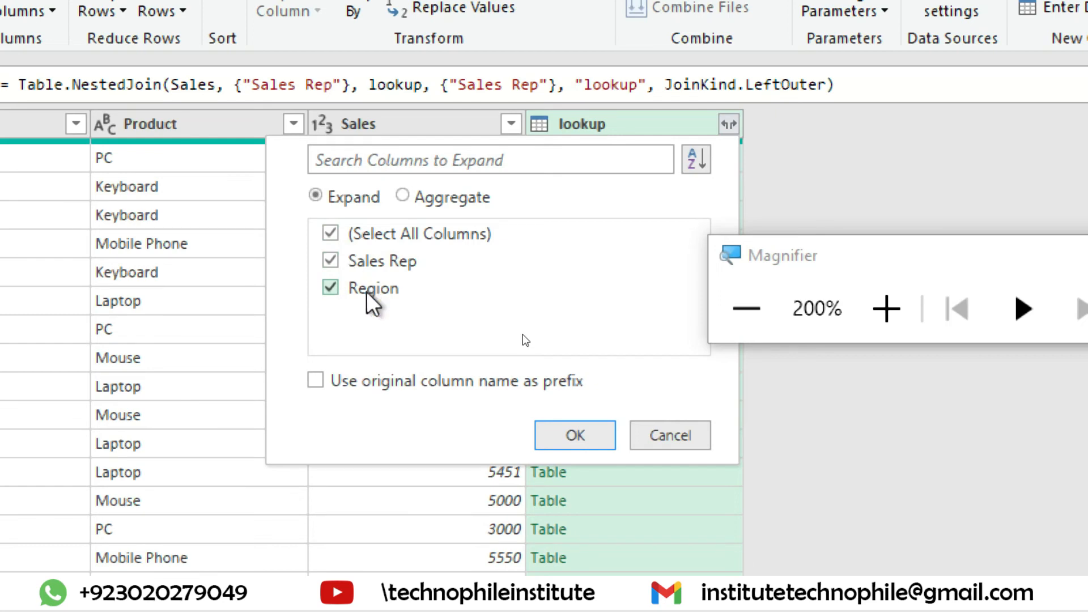
{"action": "left_click", "coordinate": [362, 262]}
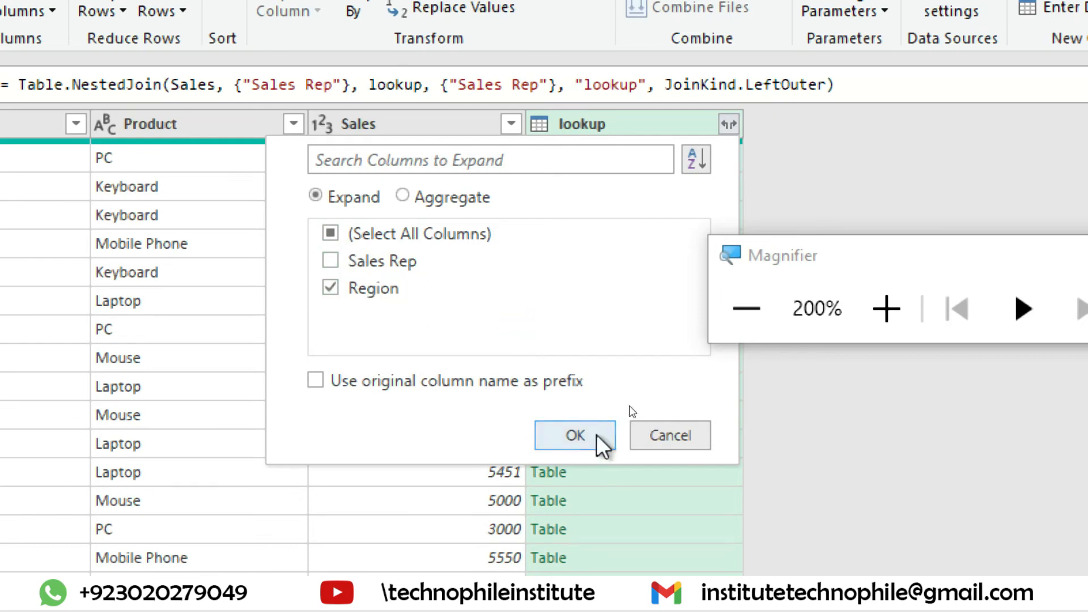
{"action": "left_click", "coordinate": [571, 435]}
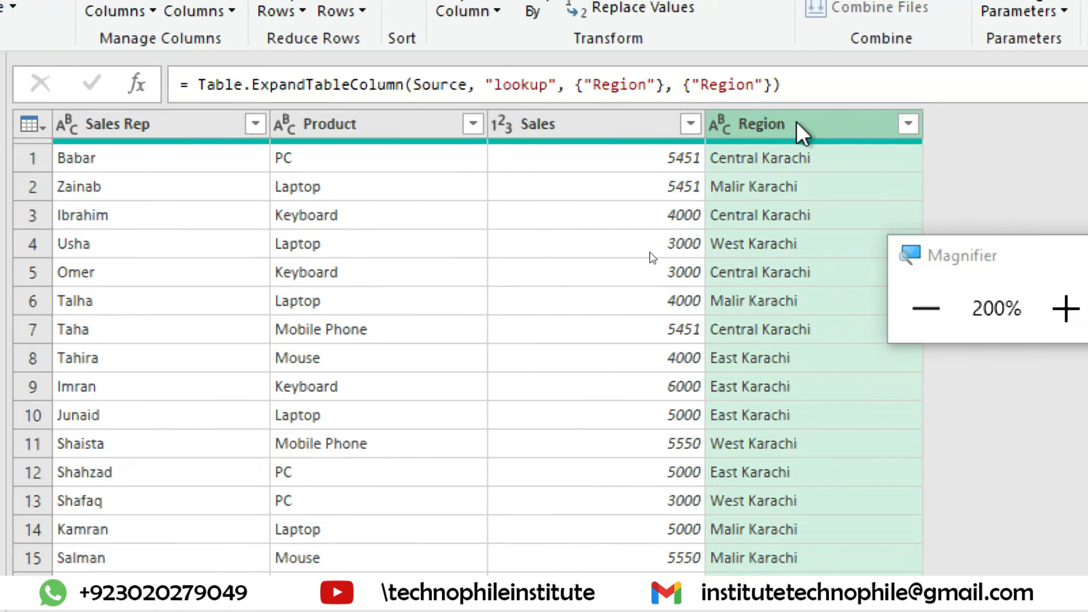
Make Region the first column of the merged query and load the result into a new worksheet.
{"action": "left_click_drag", "start_coordinate": [803, 130], "coordinate": [133, 125]}
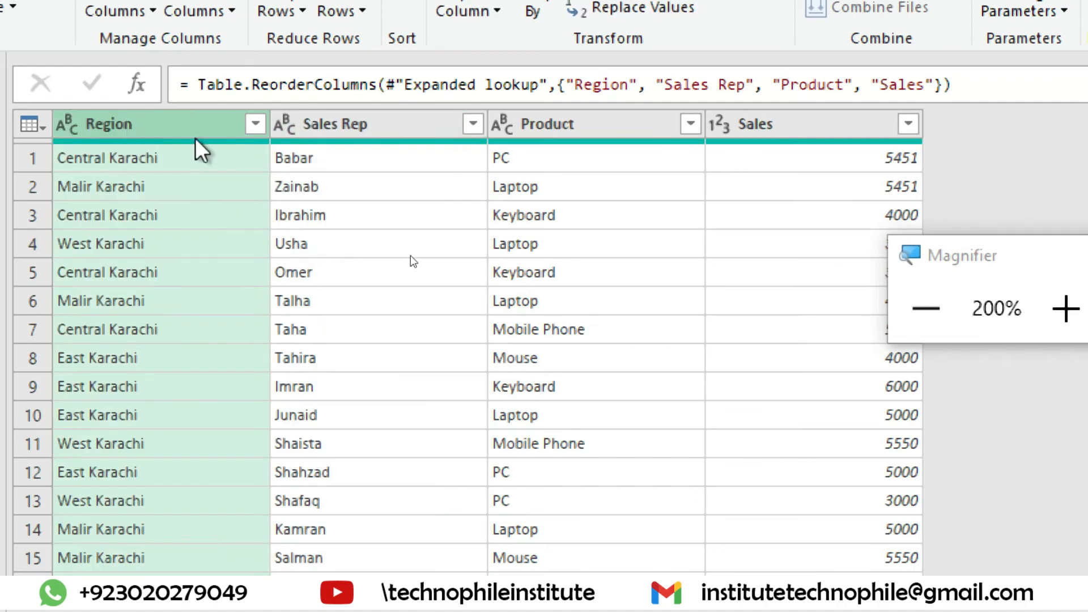
{"action": "left_click", "coordinate": [925, 307]}
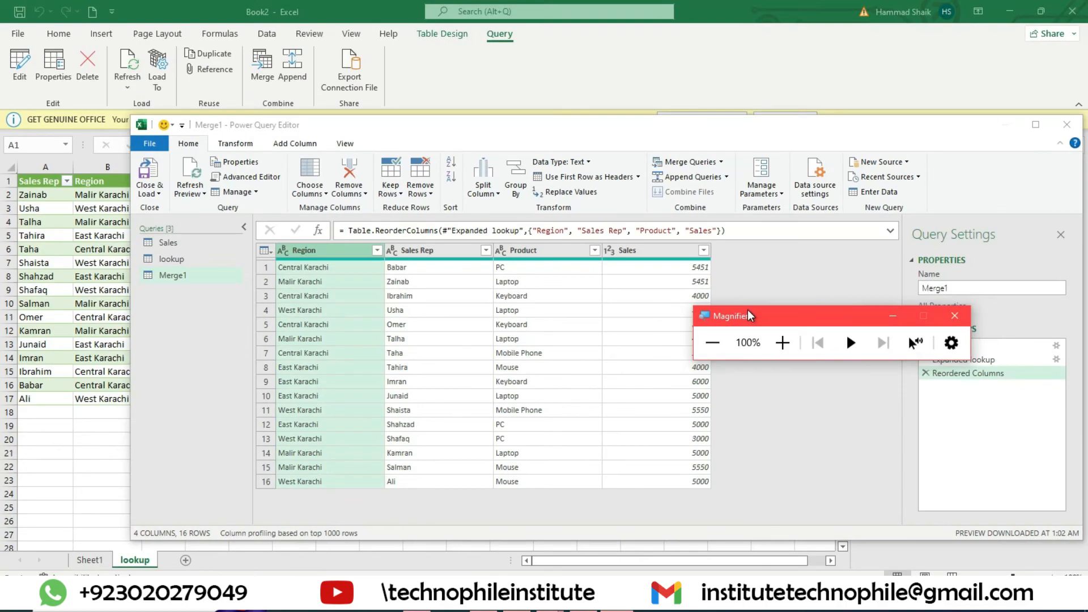
{"action": "left_click", "coordinate": [150, 173]}
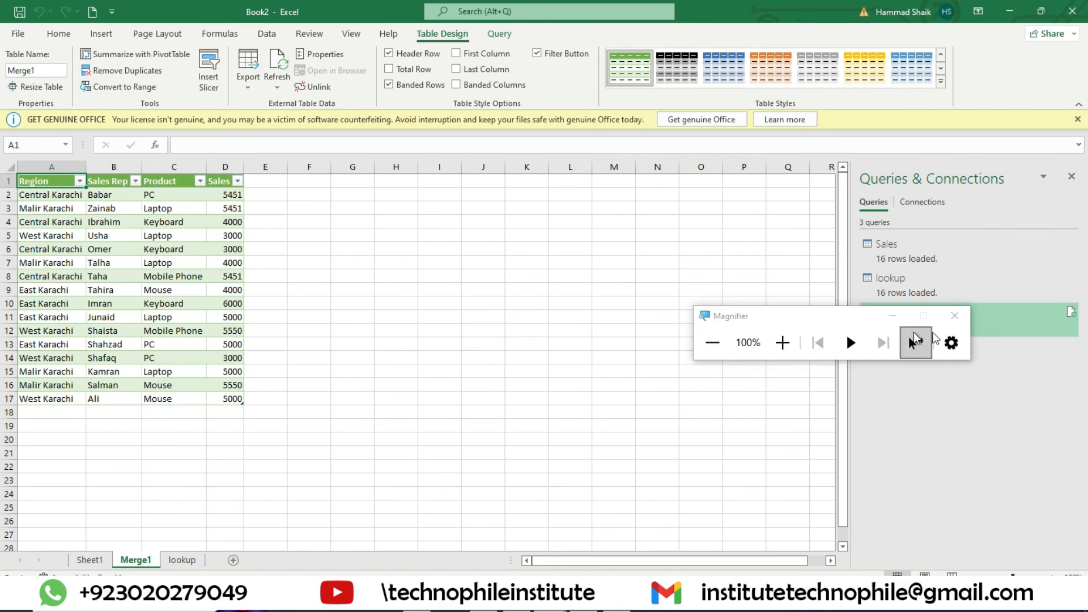
{"action": "left_click", "coordinate": [954, 315]}
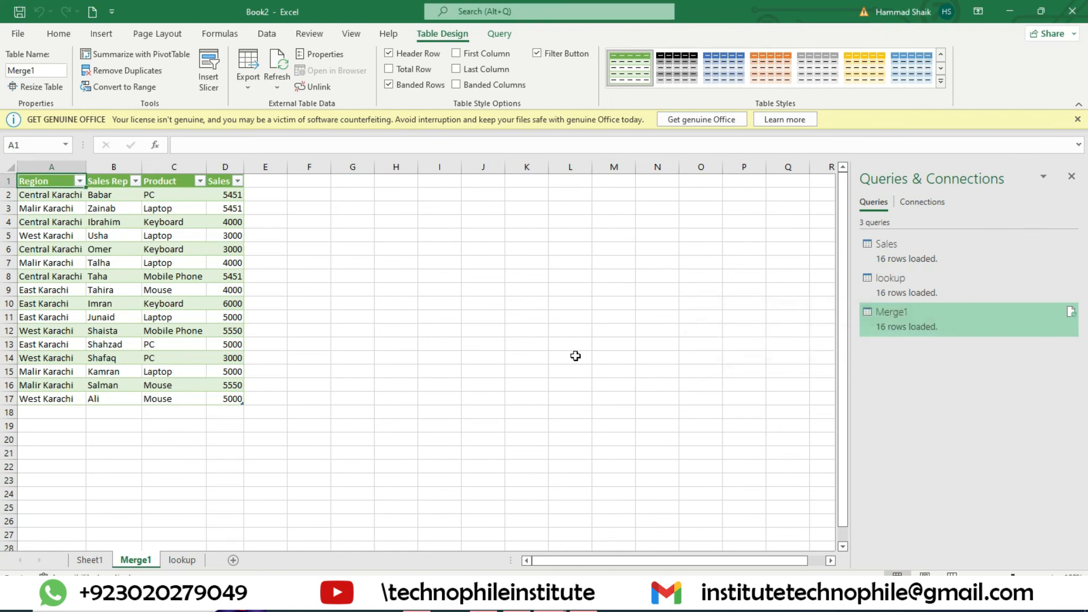